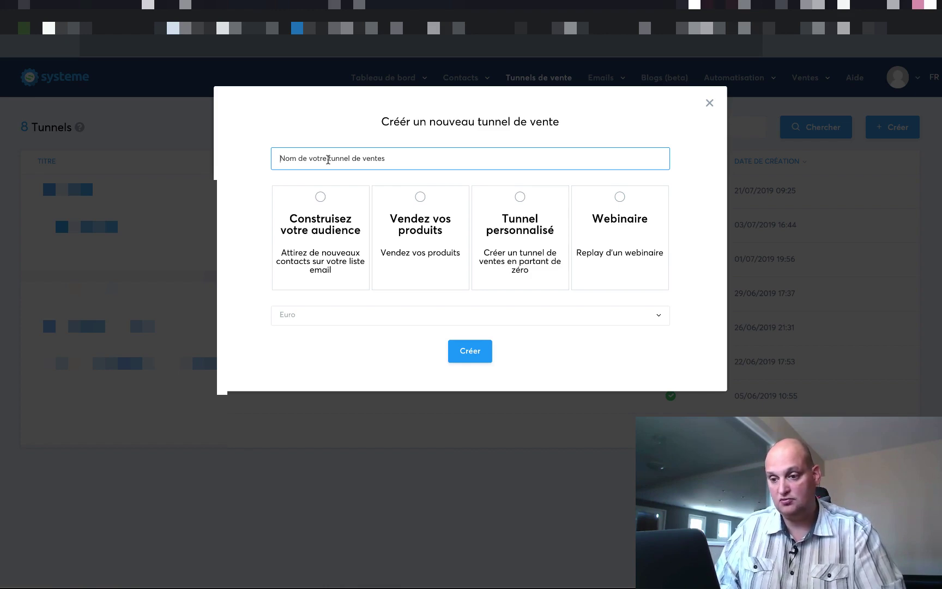
Step: Create a "Tunnel personnalisé" sales funnel named "tunnel test1" with Euro as its currency
{"action": "type", "text": "cap"}
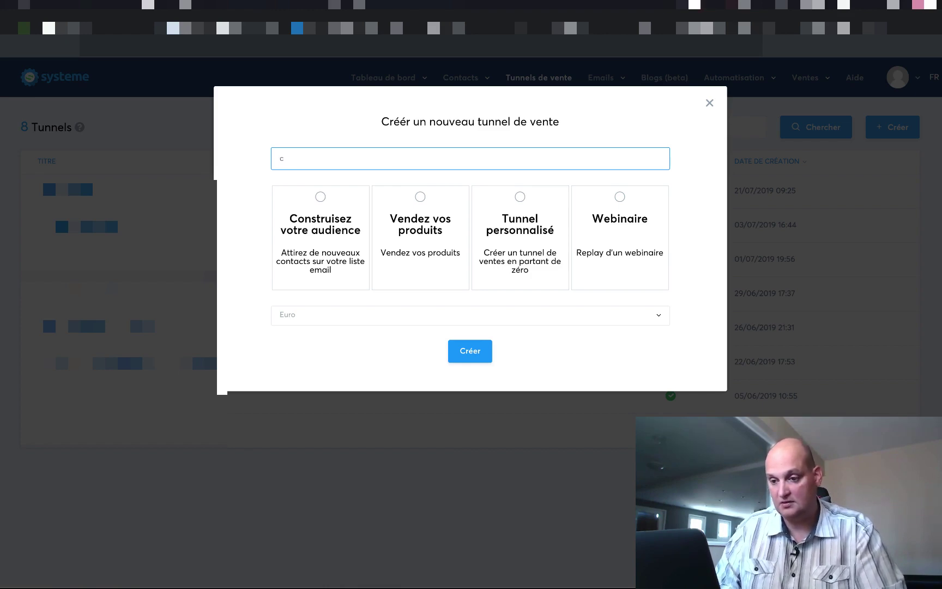
{"action": "key", "text": "BackSpace"}
{"action": "type", "text": "tunnel test1"}
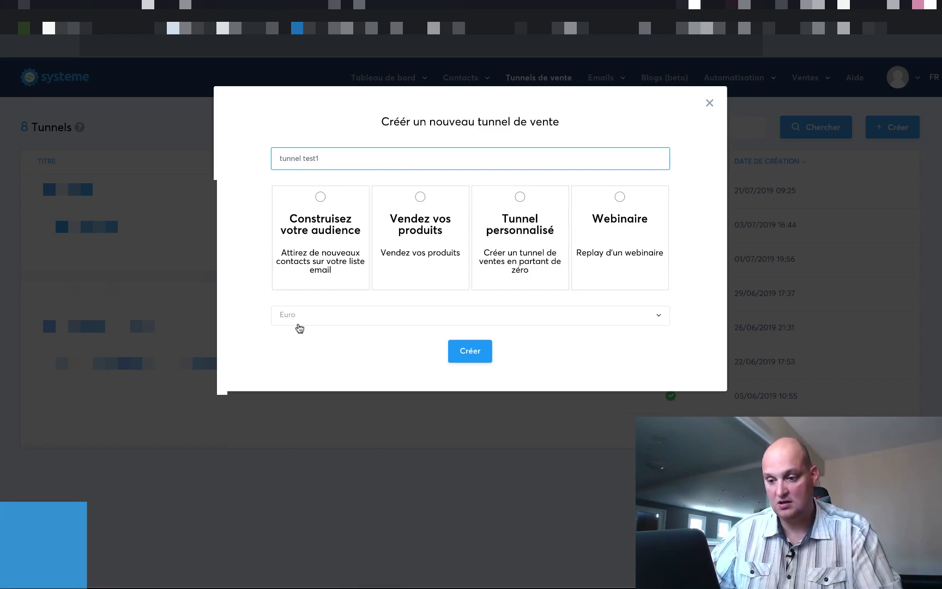
{"action": "left_click", "coordinate": [314, 315]}
{"action": "key", "text": "Up"}
{"action": "key", "text": "Up"}
{"action": "key", "text": "Up"}
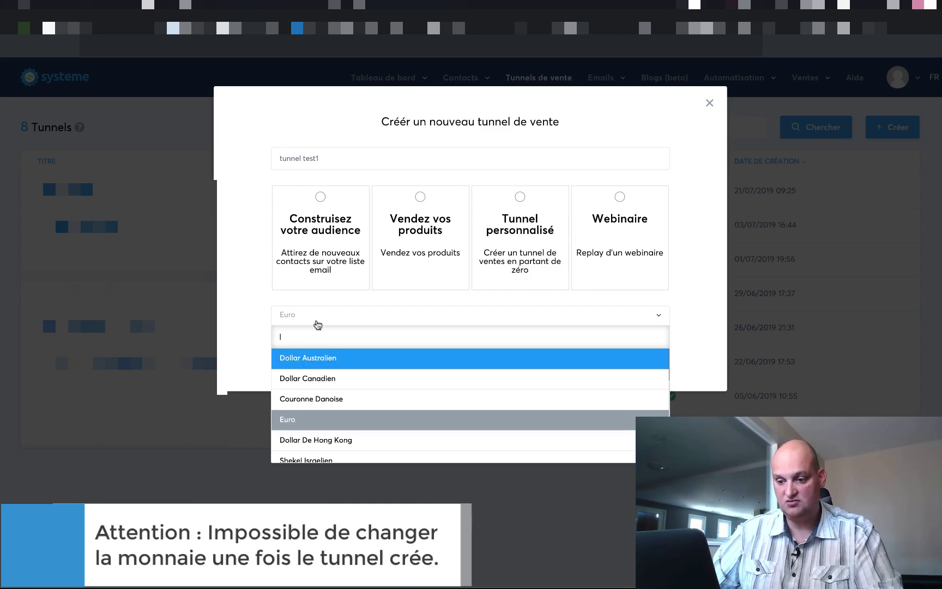
{"action": "left_click", "coordinate": [326, 316]}
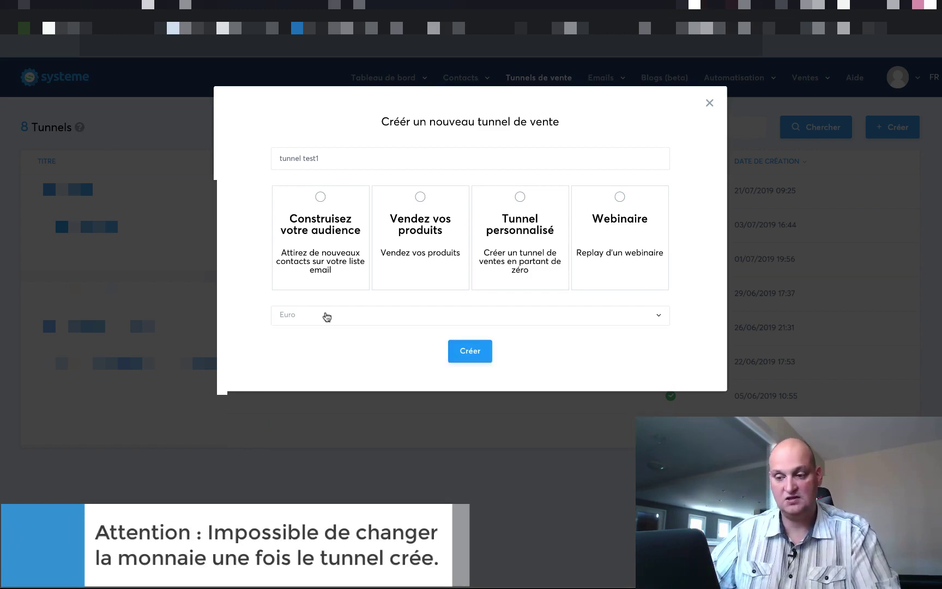
{"action": "left_click", "coordinate": [520, 200]}
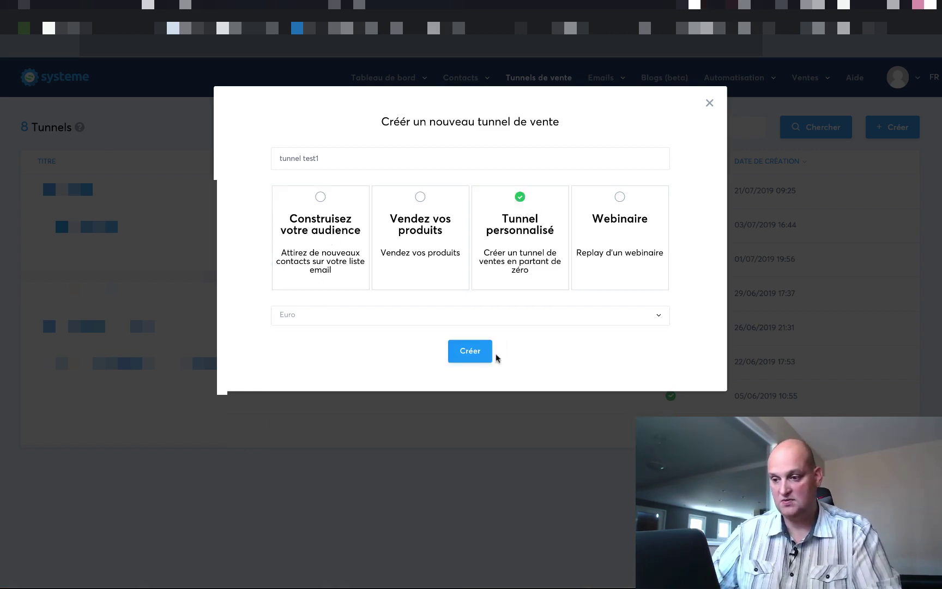
{"action": "left_click", "coordinate": [479, 358]}
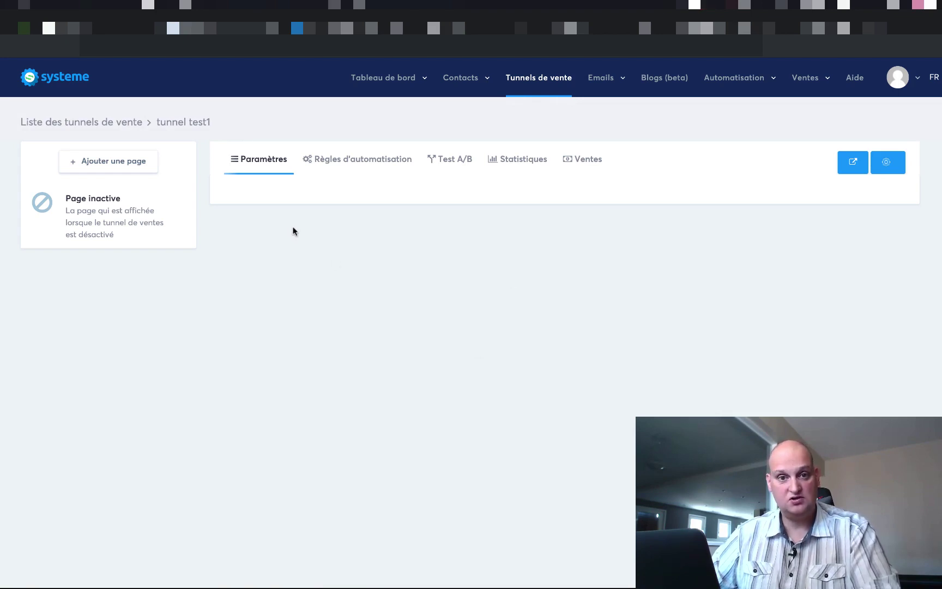
Step: Add a page named "capture page 1" of type "Page de capture" to the funnel and save it
{"action": "left_click", "coordinate": [122, 163]}
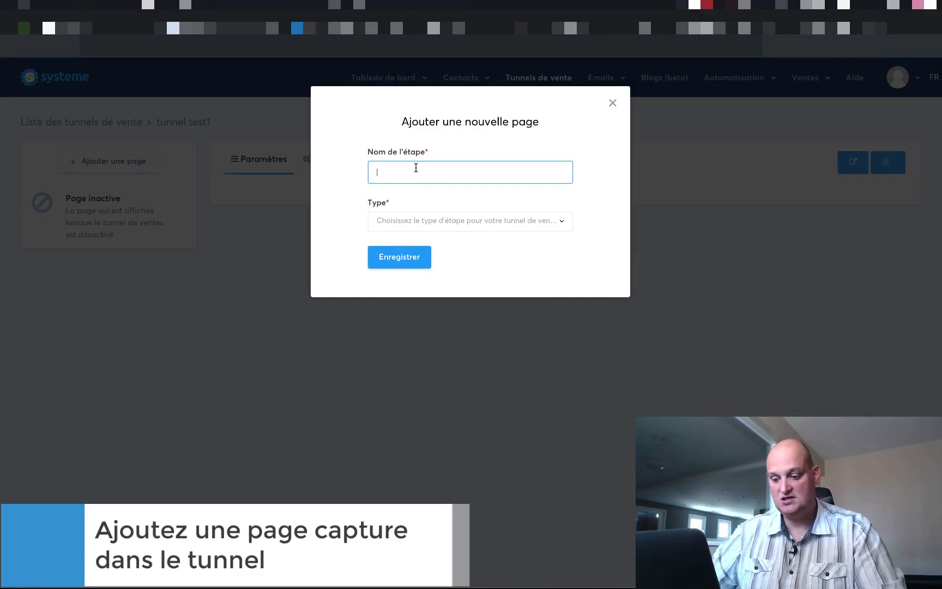
{"action": "type", "text": "capture page 1"}
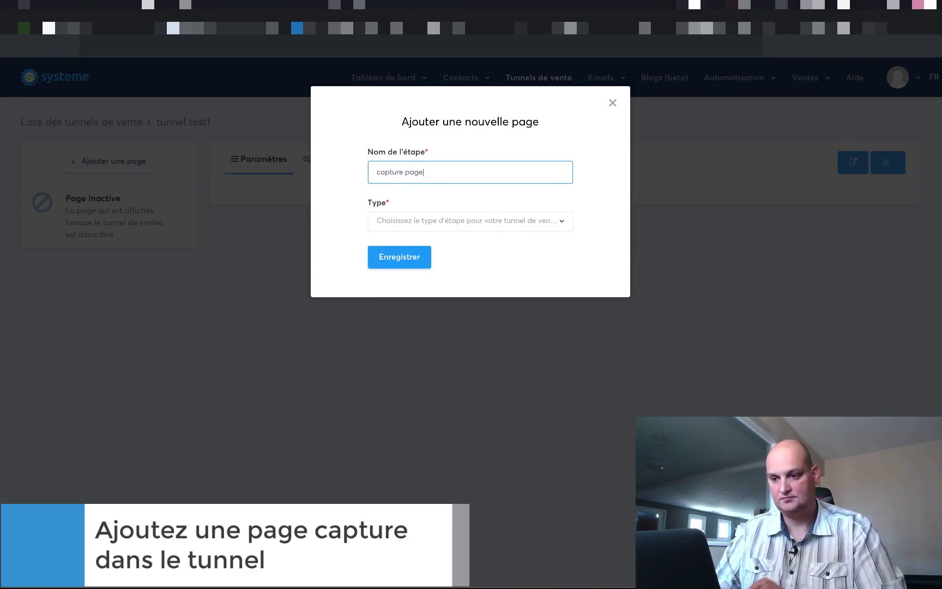
{"action": "left_click", "coordinate": [424, 226]}
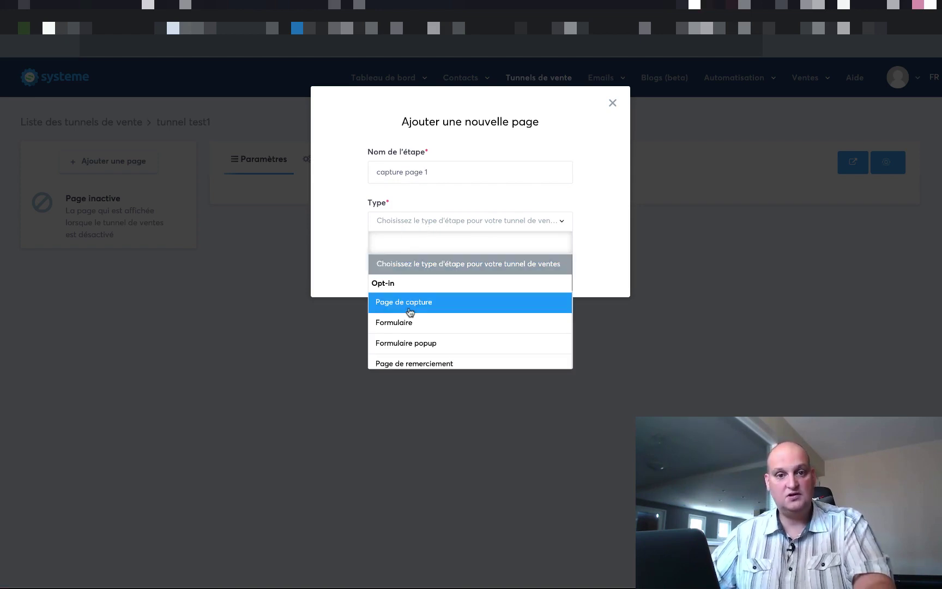
{"action": "scroll", "coordinate": [407, 330], "scroll_direction": "down", "scroll_amount": 1}
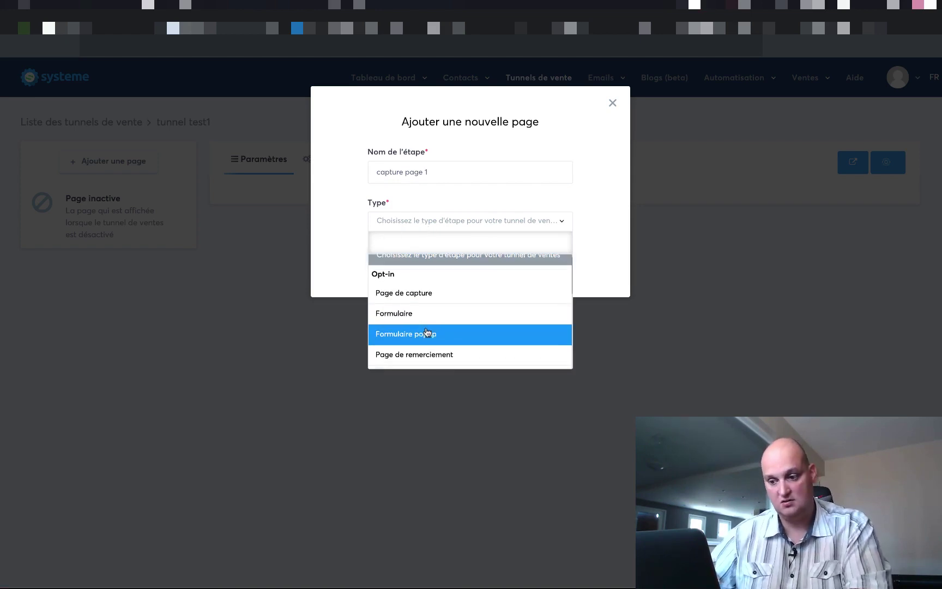
{"action": "scroll", "coordinate": [424, 345], "scroll_direction": "down", "scroll_amount": 1}
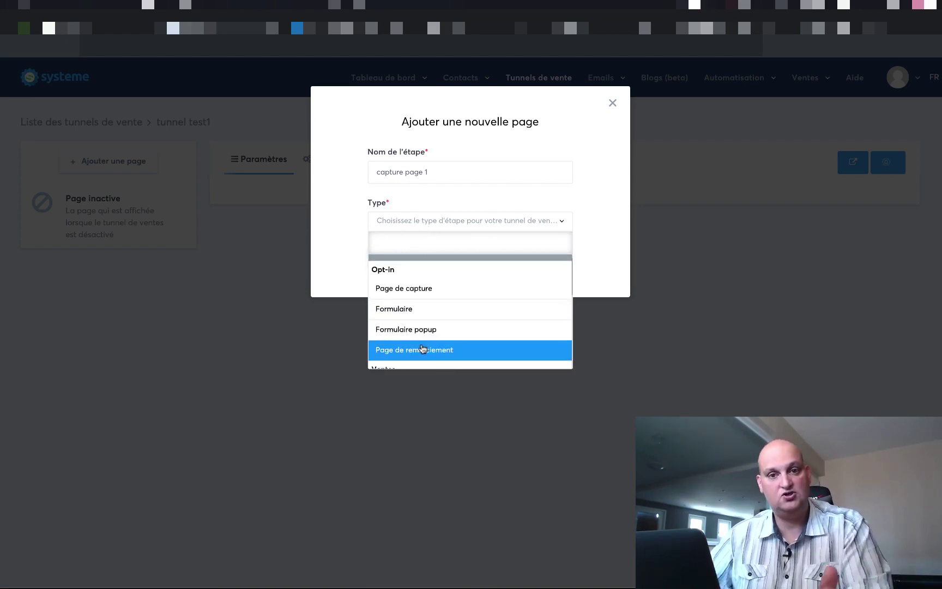
{"action": "left_click", "coordinate": [431, 294]}
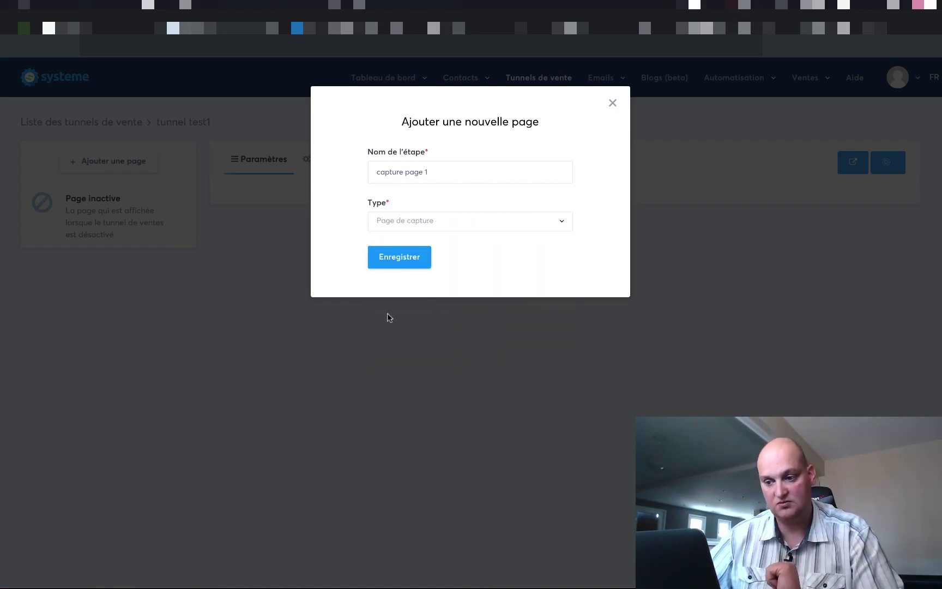
{"action": "left_click", "coordinate": [397, 258]}
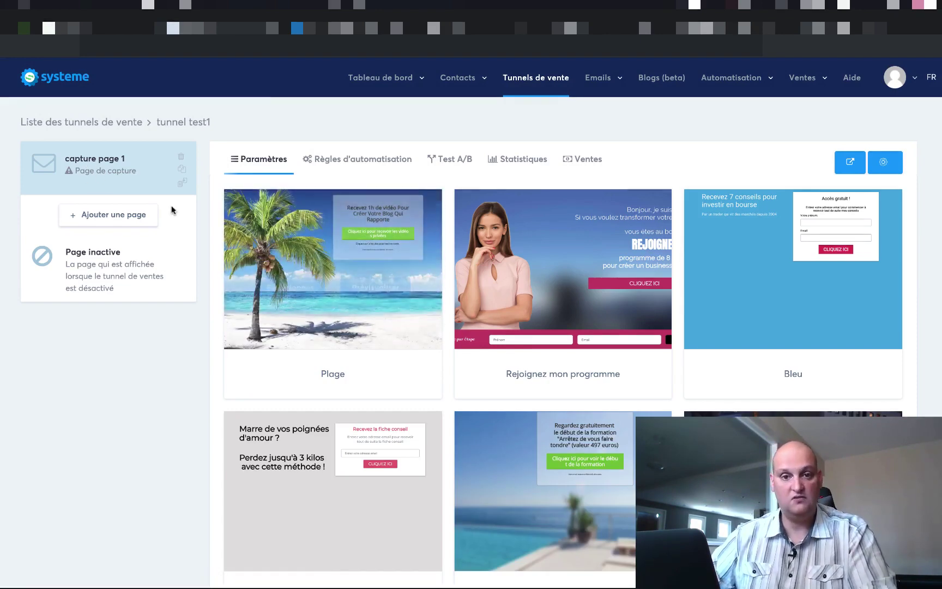
Step: Browse the capture page templates and select the night city street one titled "La Méthode en 3 Étapes"
{"action": "mouse_move", "coordinate": [799, 282]}
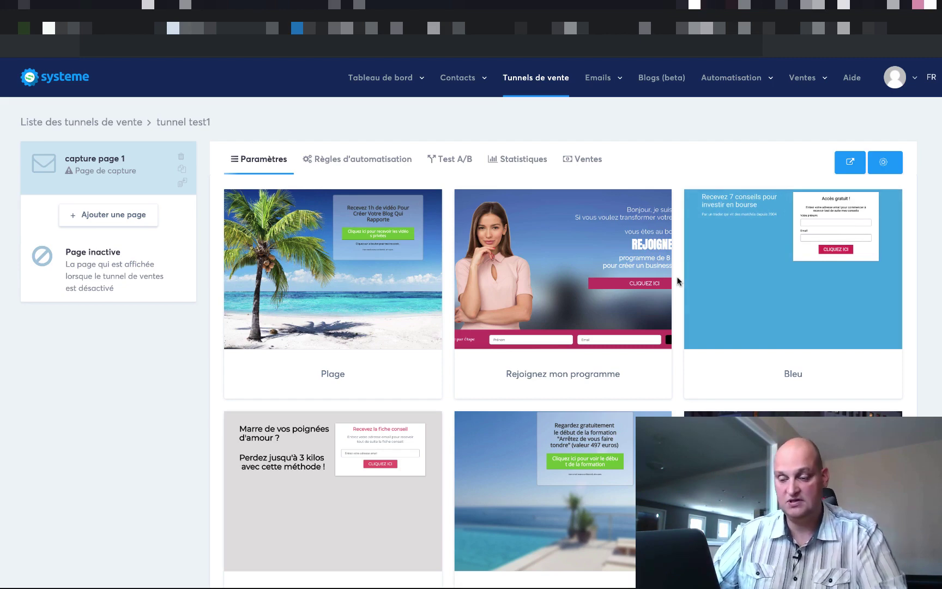
{"action": "mouse_move", "coordinate": [269, 495]}
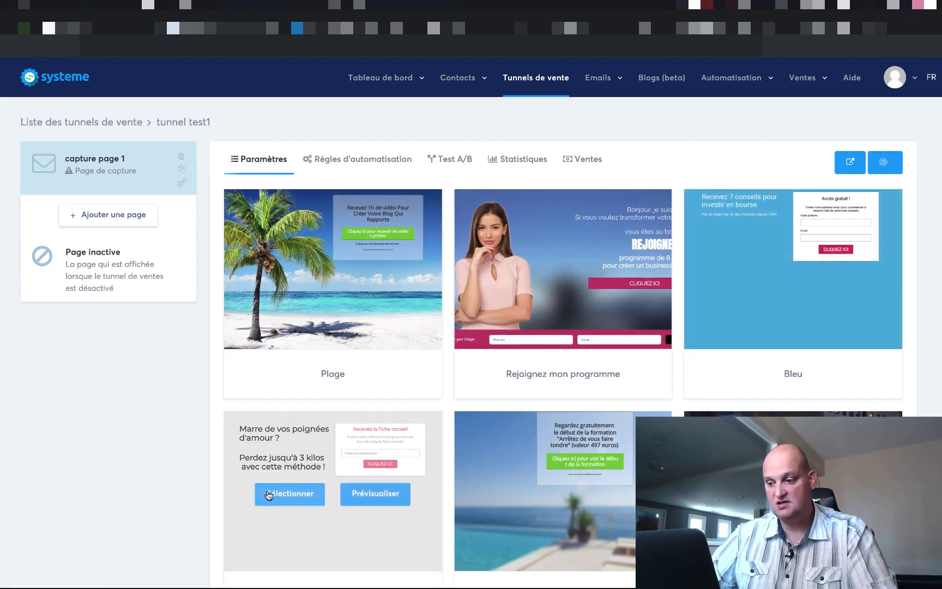
{"action": "scroll", "coordinate": [269, 495], "scroll_direction": "down", "scroll_amount": 2}
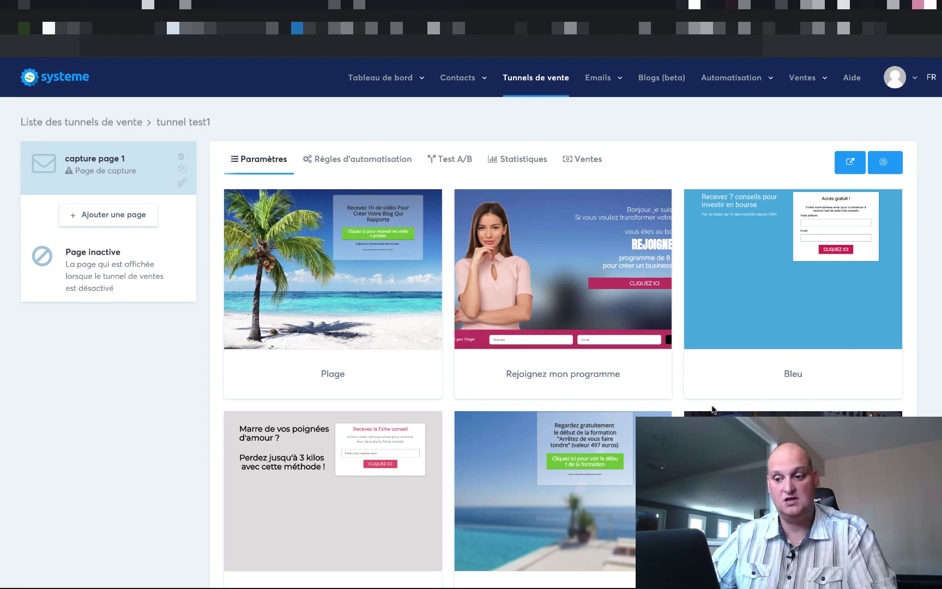
{"action": "mouse_move", "coordinate": [376, 238]}
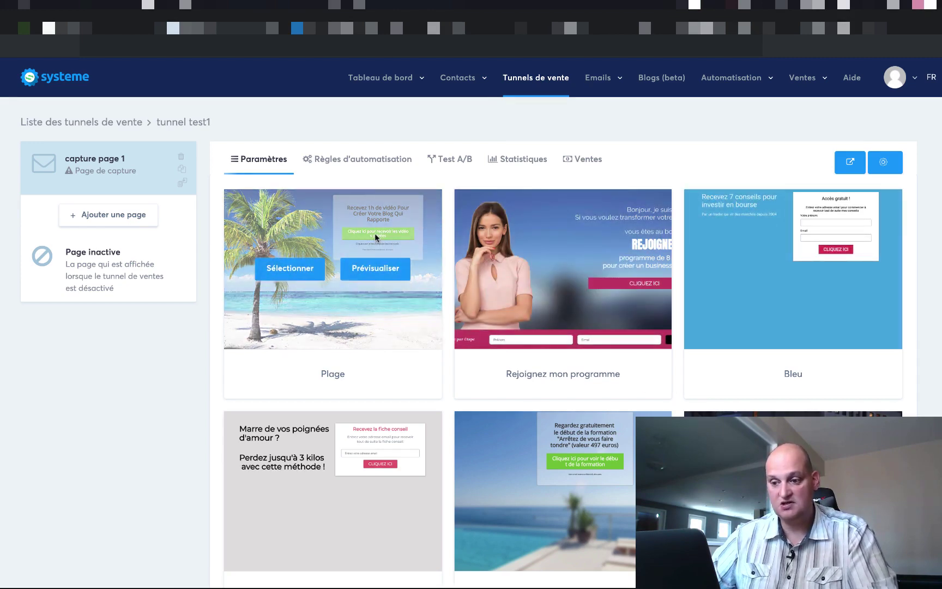
{"action": "mouse_move", "coordinate": [495, 389]}
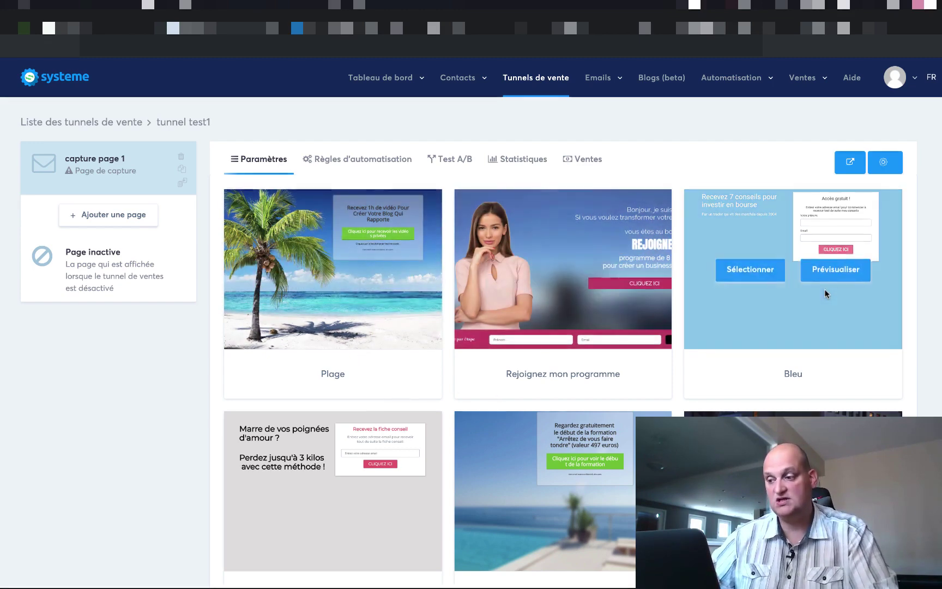
{"action": "scroll", "coordinate": [545, 327], "scroll_direction": "down", "scroll_amount": 1}
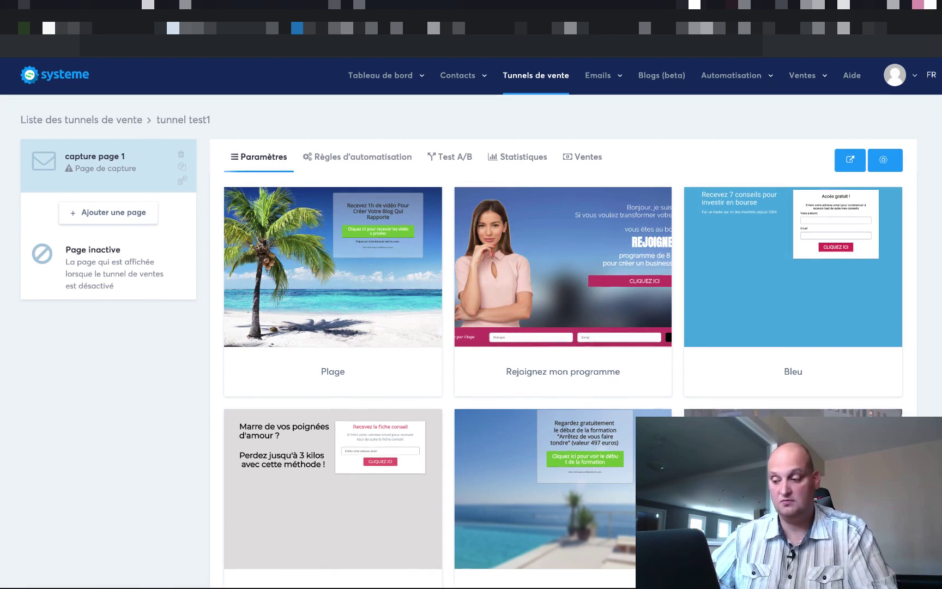
{"action": "scroll", "coordinate": [587, 383], "scroll_direction": "down", "scroll_amount": 3}
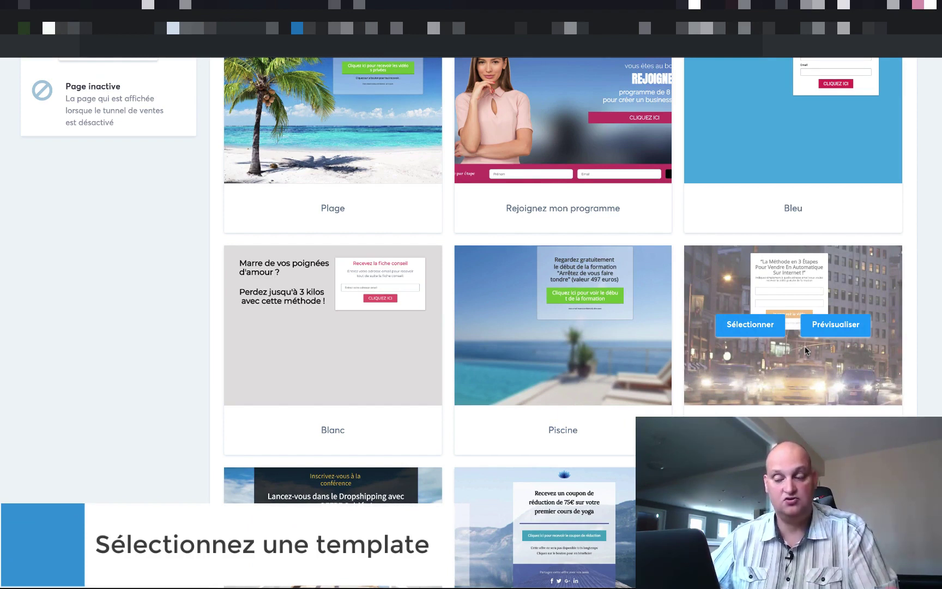
{"action": "left_click", "coordinate": [754, 327]}
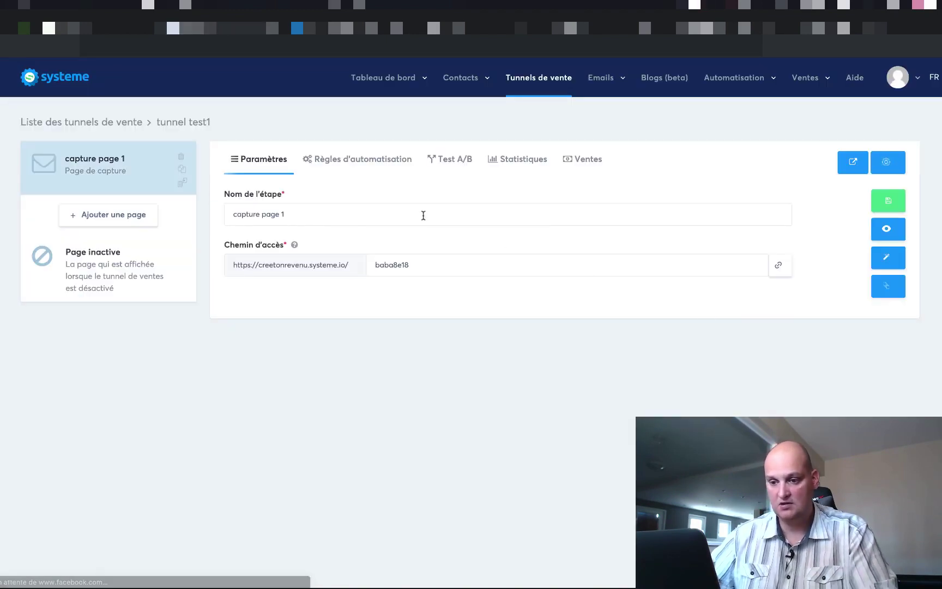
Step: Set the access path of capture page 1 to "capturepage1" and save the funnel step
{"action": "left_click_drag", "start_coordinate": [297, 216], "coordinate": [231, 217]}
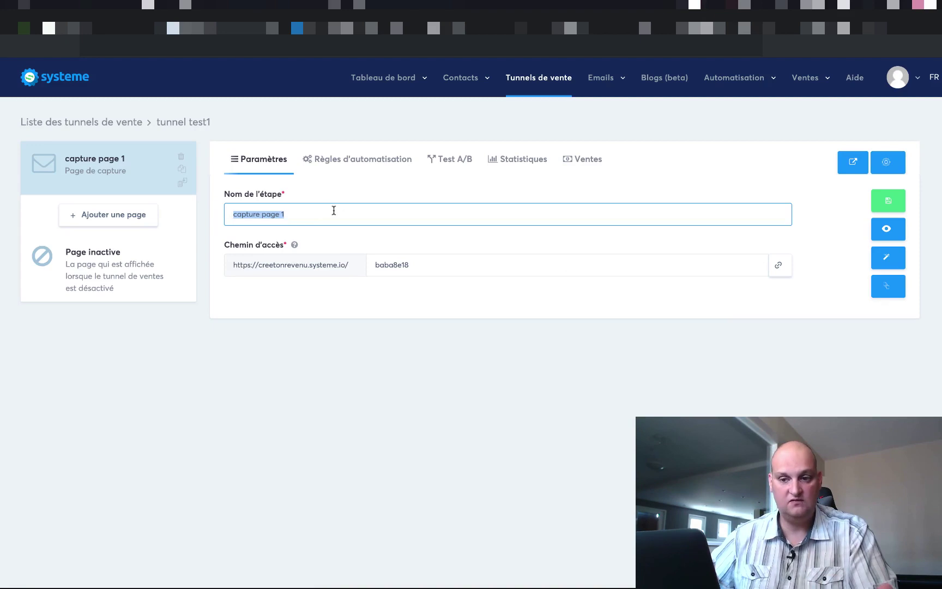
{"action": "left_click", "coordinate": [309, 215]}
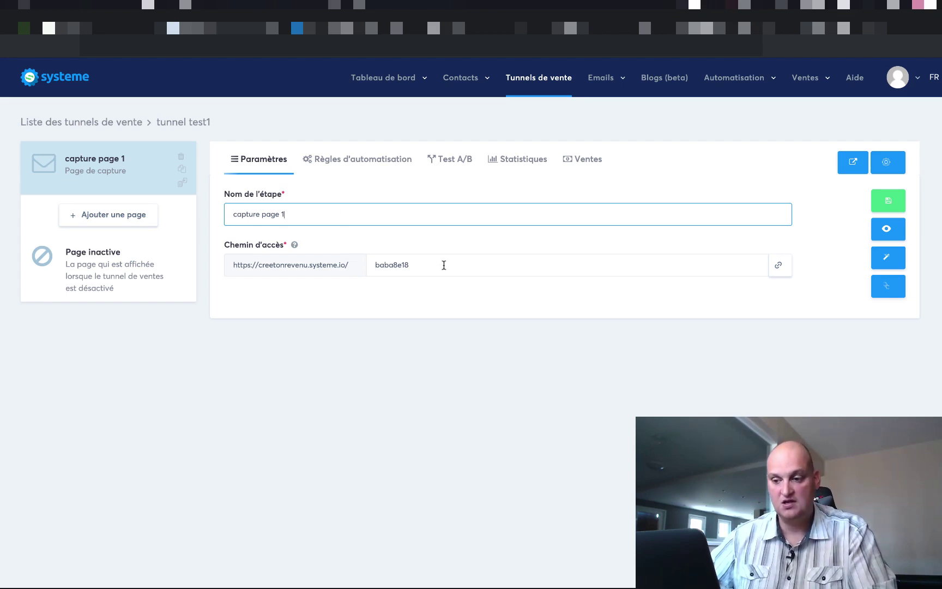
{"action": "key", "text": "Tab"}
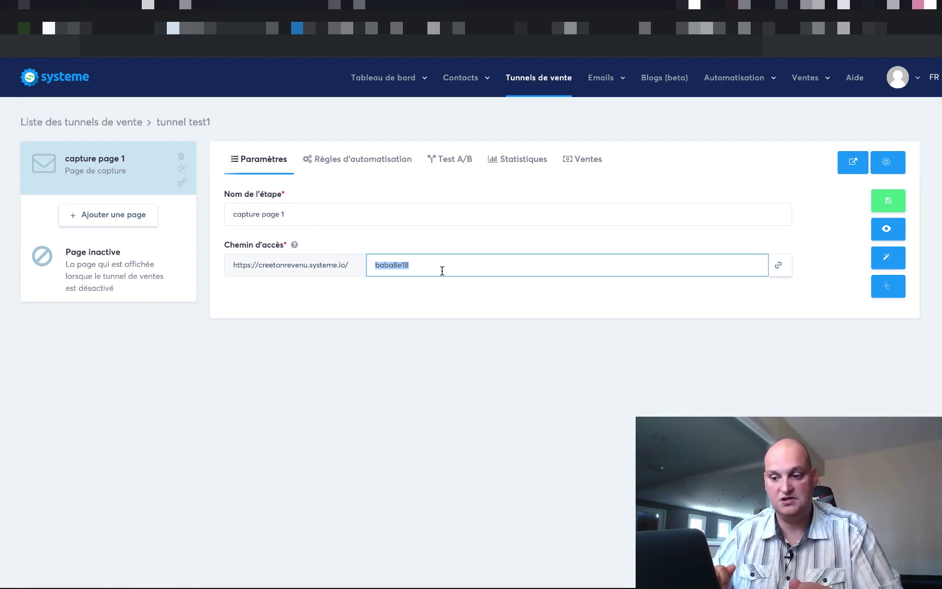
{"action": "type", "text": "capturepag"}
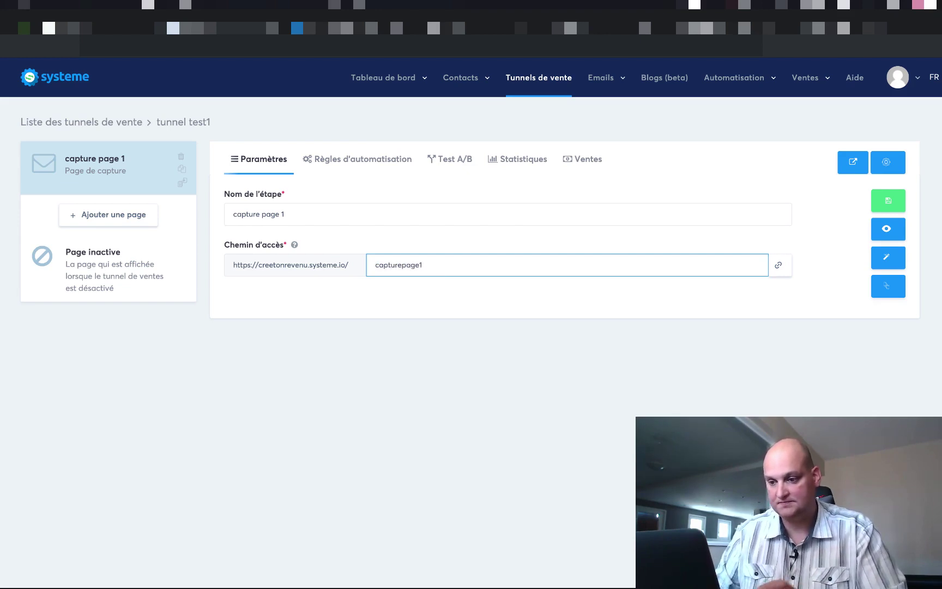
{"action": "left_click", "coordinate": [888, 202]}
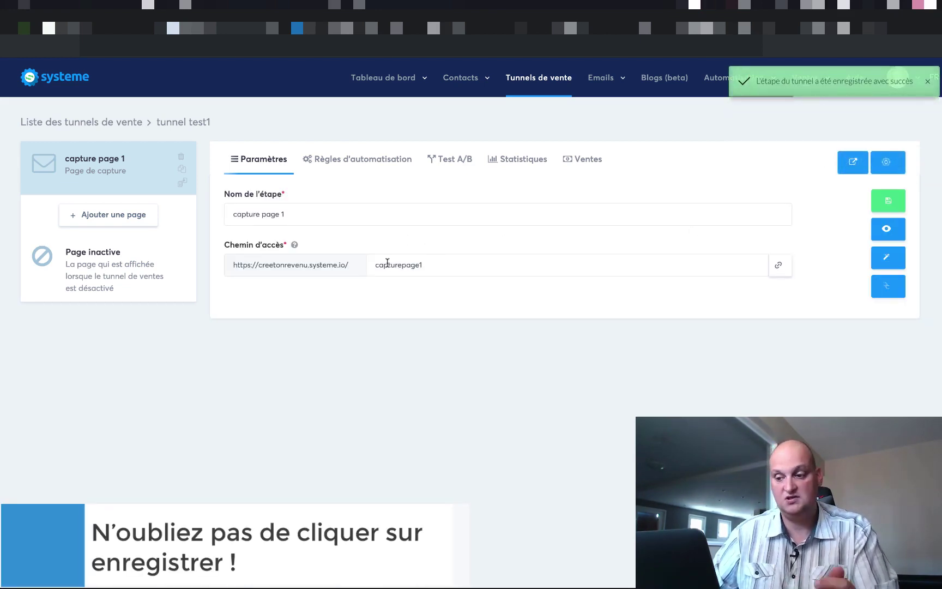
Step: Open capture page 1 in the page editor and look through the available text, media, column and form elements
{"action": "left_click", "coordinate": [889, 258]}
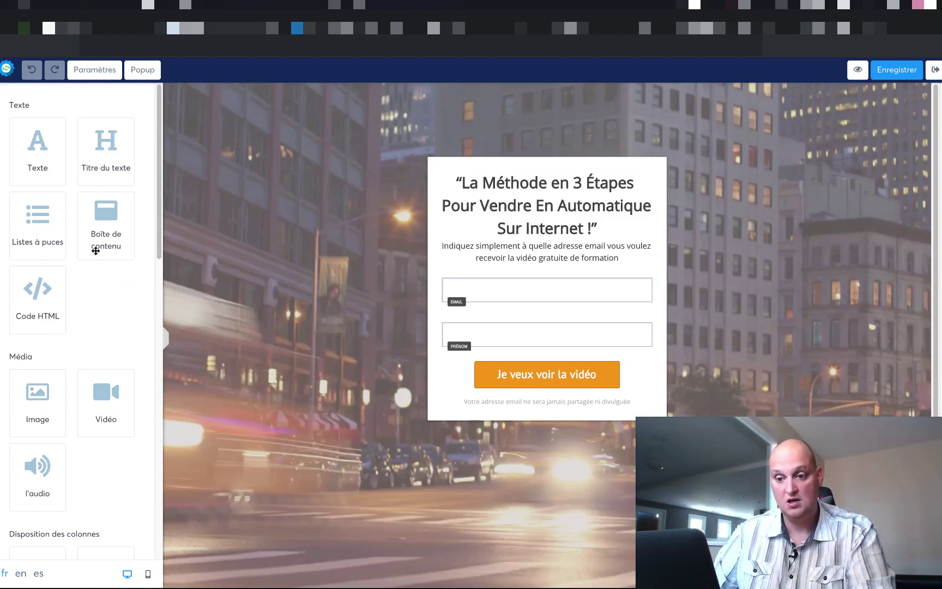
{"action": "scroll", "coordinate": [80, 425], "scroll_direction": "down", "scroll_amount": 5}
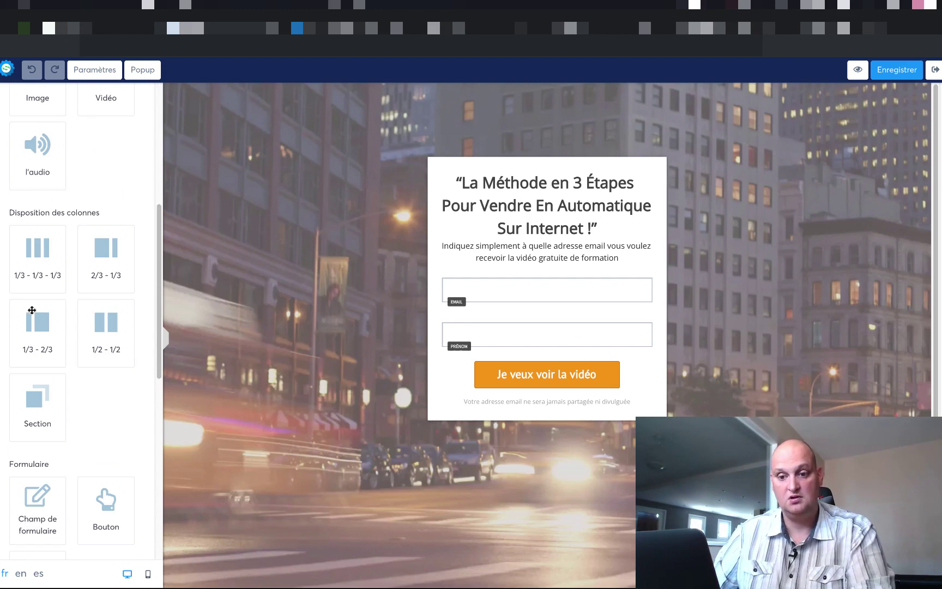
{"action": "left_click_drag", "start_coordinate": [71, 250], "coordinate": [611, 100]}
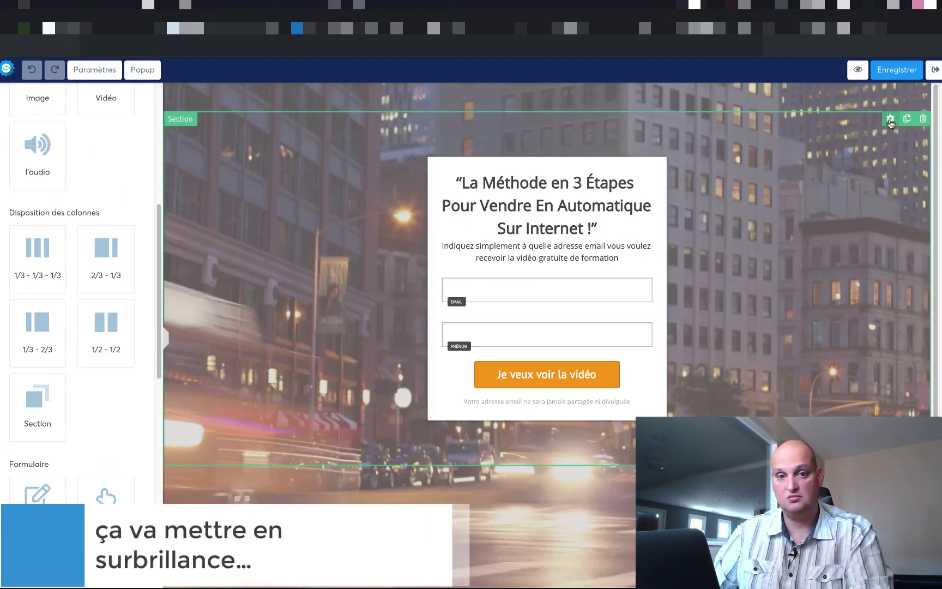
Step: Open the settings of the section around the opt-in form and examine its margin, colour, size, padding, shadow and visibility options
{"action": "left_click", "coordinate": [891, 119]}
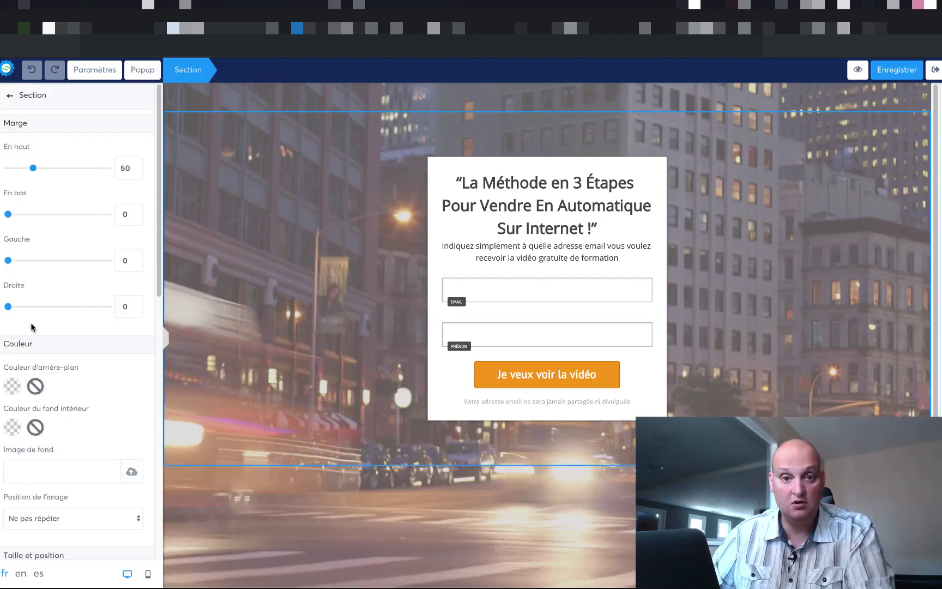
{"action": "scroll", "coordinate": [82, 267], "scroll_direction": "down", "scroll_amount": 4}
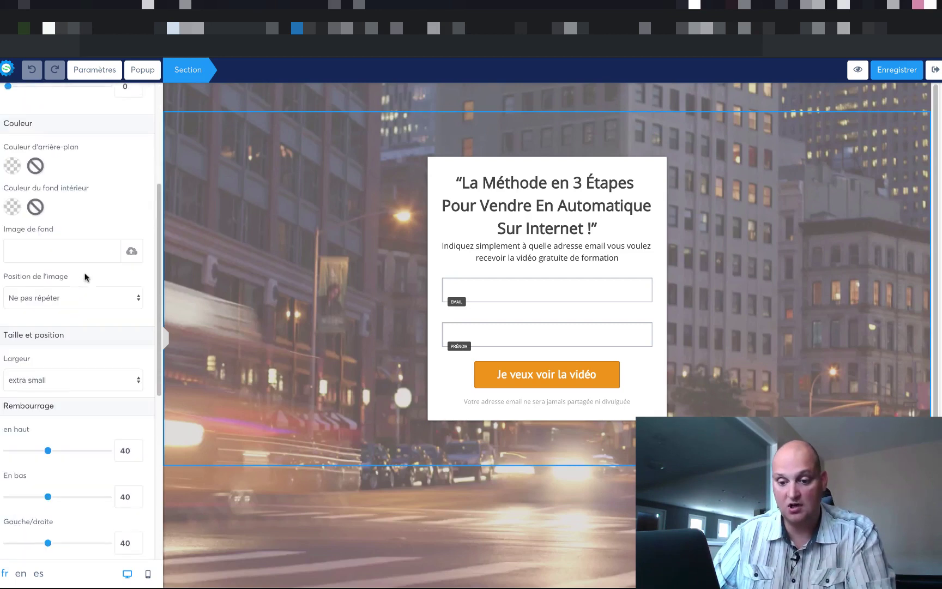
{"action": "scroll", "coordinate": [84, 277], "scroll_direction": "down", "scroll_amount": 2}
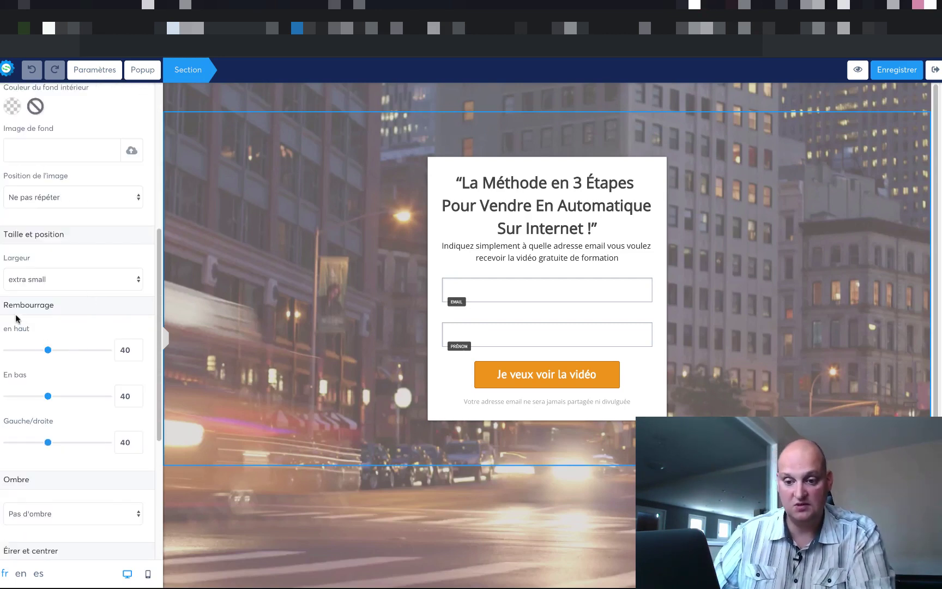
{"action": "scroll", "coordinate": [56, 331], "scroll_direction": "up", "scroll_amount": 1}
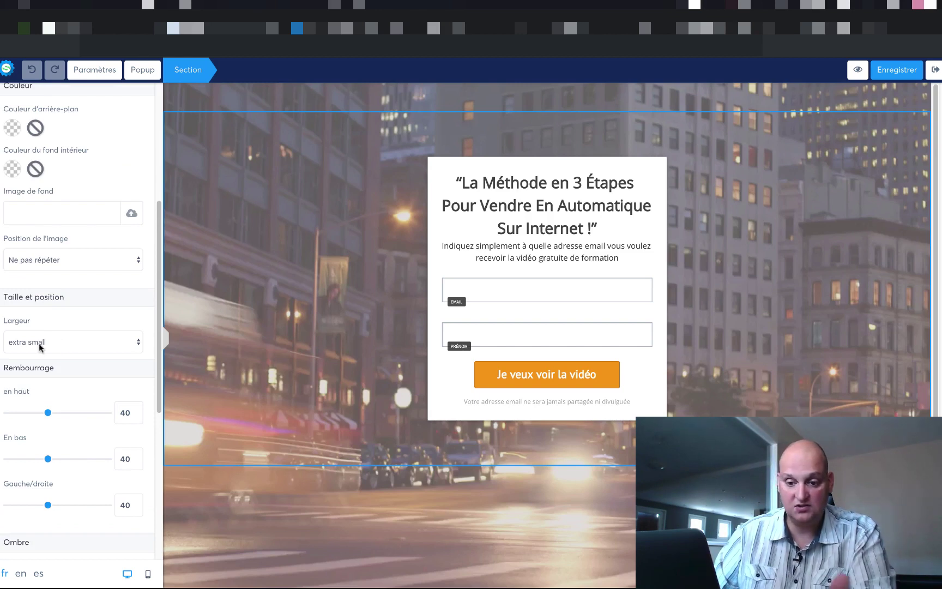
{"action": "scroll", "coordinate": [82, 342], "scroll_direction": "up", "scroll_amount": 5}
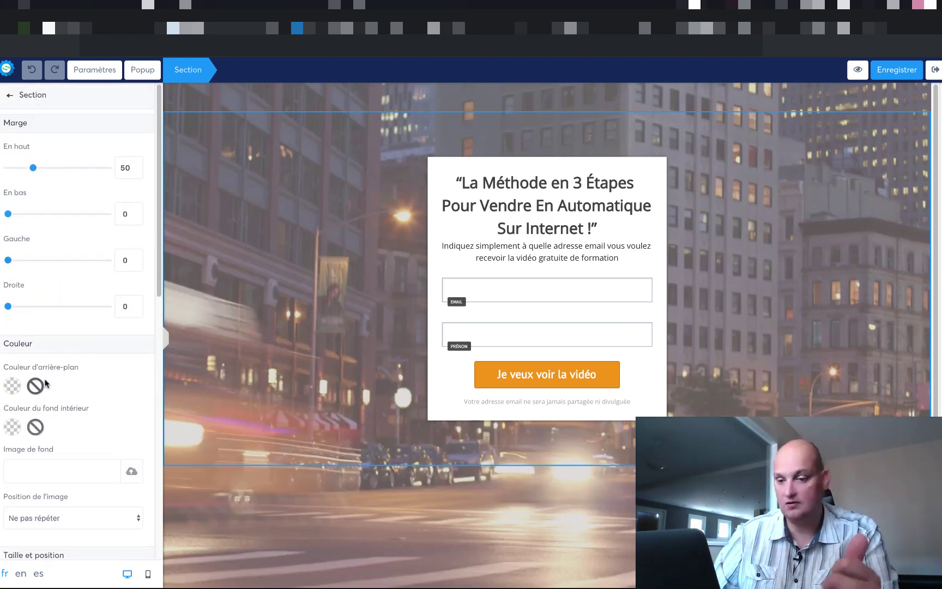
{"action": "scroll", "coordinate": [59, 391], "scroll_direction": "down", "scroll_amount": 1}
{"action": "scroll", "coordinate": [60, 391], "scroll_direction": "down", "scroll_amount": 10}
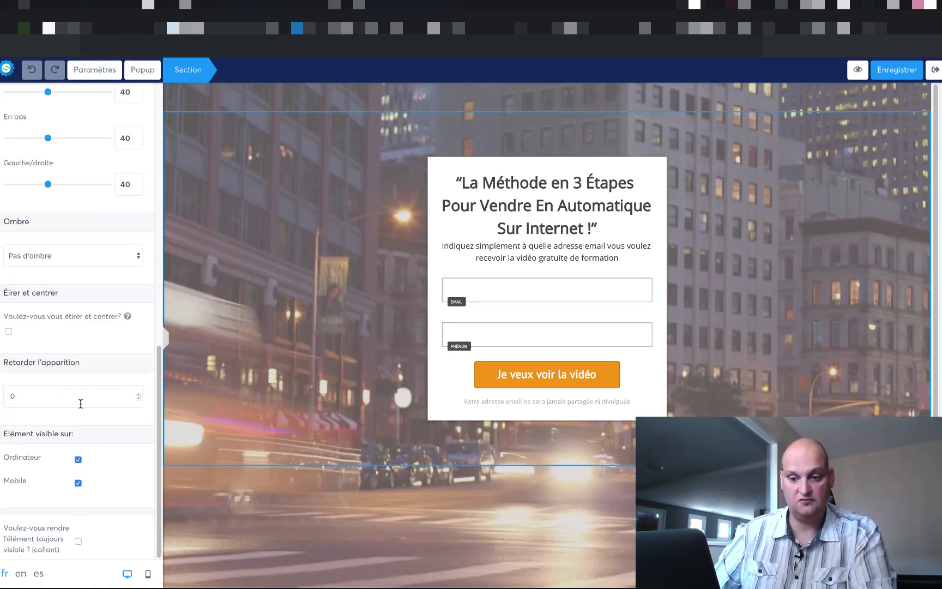
Step: Examine the settings of the email and first-name form fields, including the data types available for the first-name field
{"action": "scroll", "coordinate": [81, 404], "scroll_direction": "up", "scroll_amount": 10}
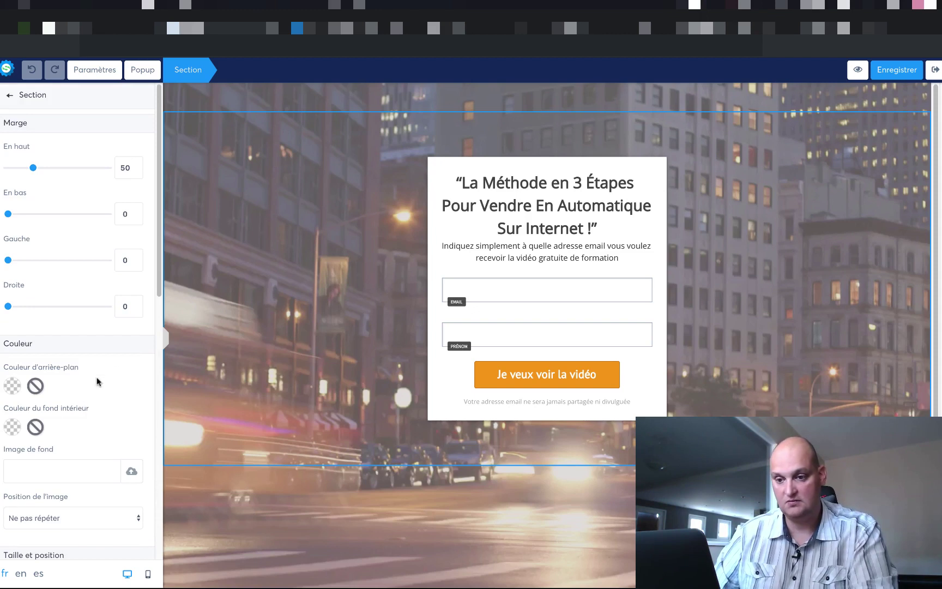
{"action": "left_click", "coordinate": [9, 95]}
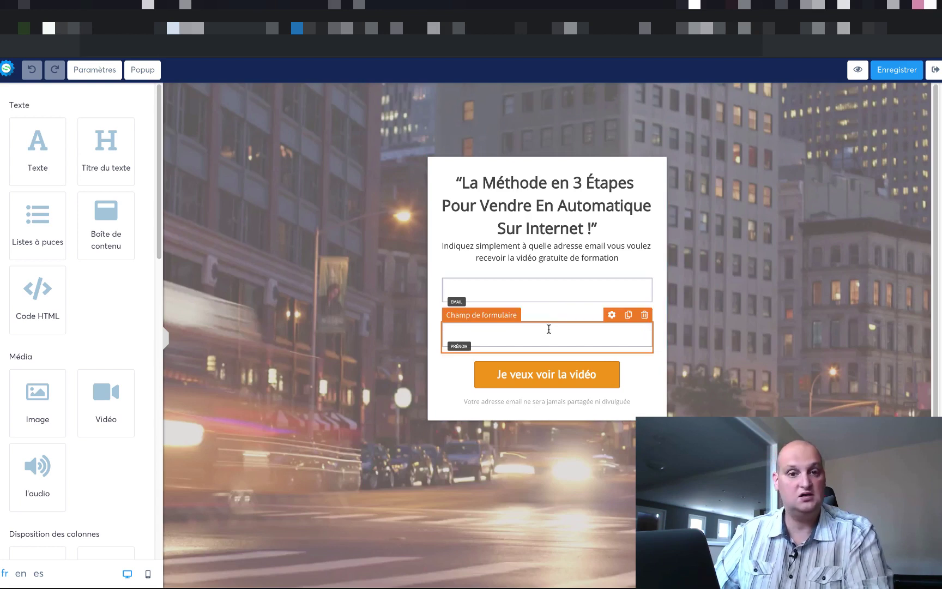
{"action": "left_click", "coordinate": [611, 279]}
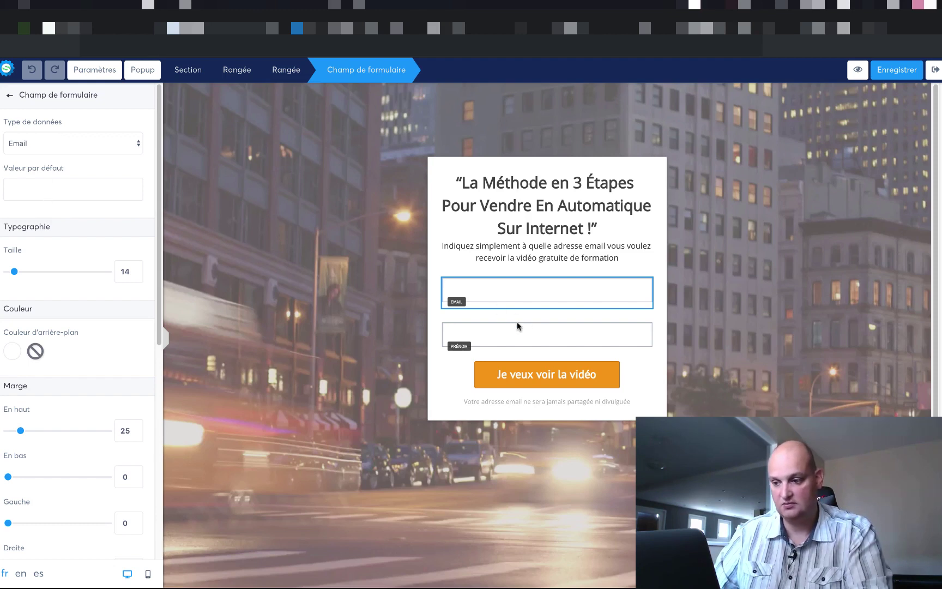
{"action": "left_click", "coordinate": [532, 330]}
{"action": "left_click", "coordinate": [560, 335]}
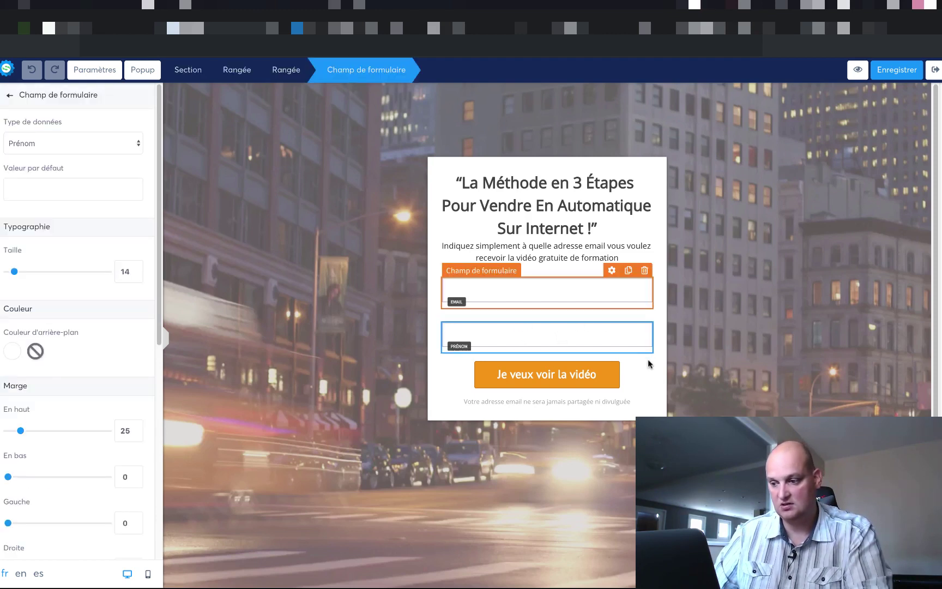
{"action": "left_click", "coordinate": [633, 333]}
{"action": "left_click", "coordinate": [619, 325]}
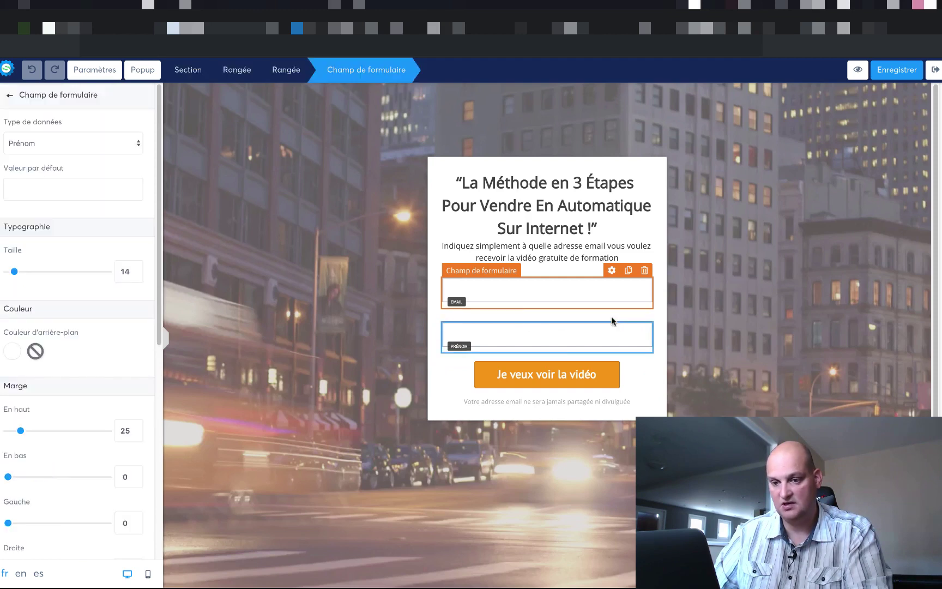
{"action": "left_click", "coordinate": [139, 143]}
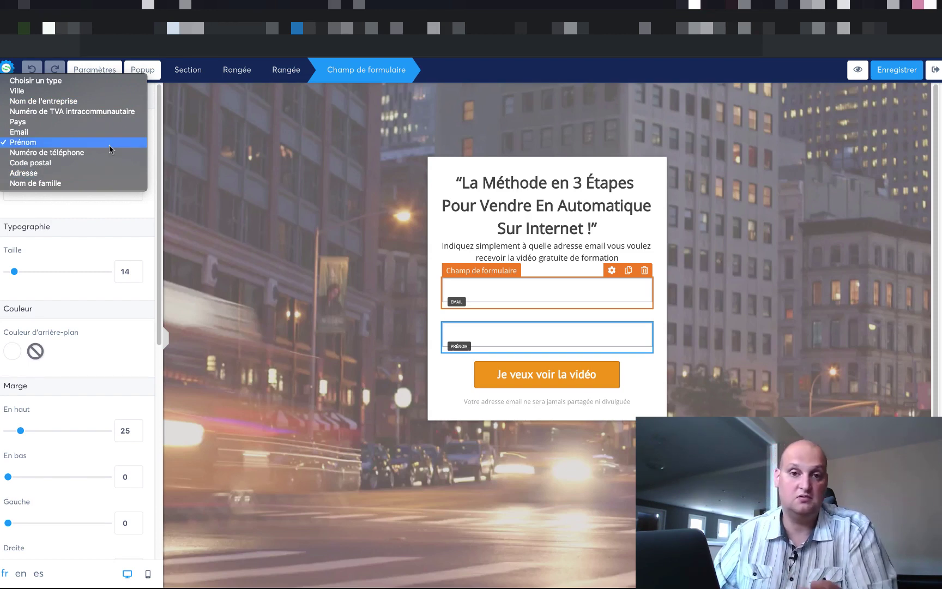
{"action": "left_click", "coordinate": [109, 145]}
{"action": "left_click", "coordinate": [541, 159]}
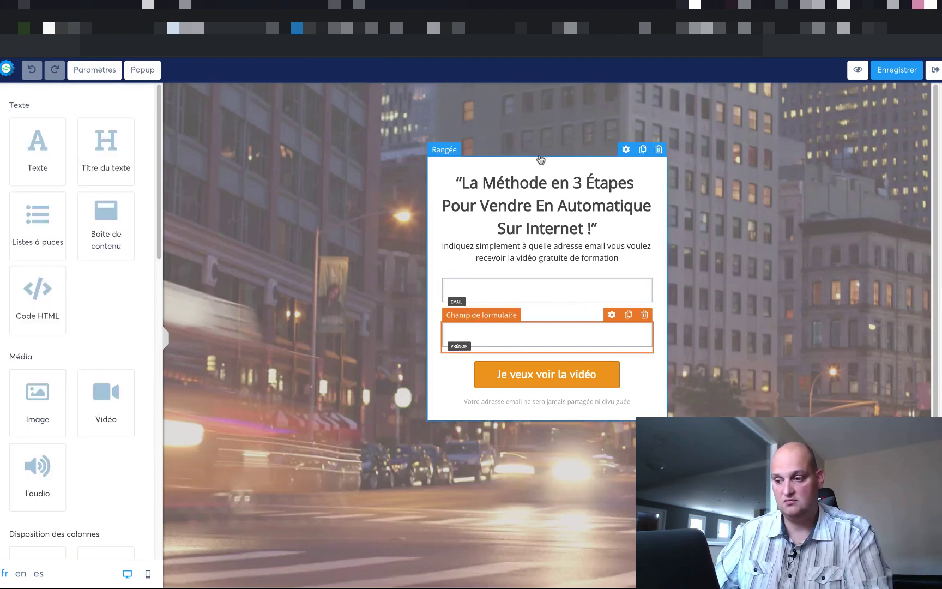
Step: Open the opt-in form's headline for editing, select its text and examine its typography, colour and margin settings
{"action": "left_click", "coordinate": [596, 182]}
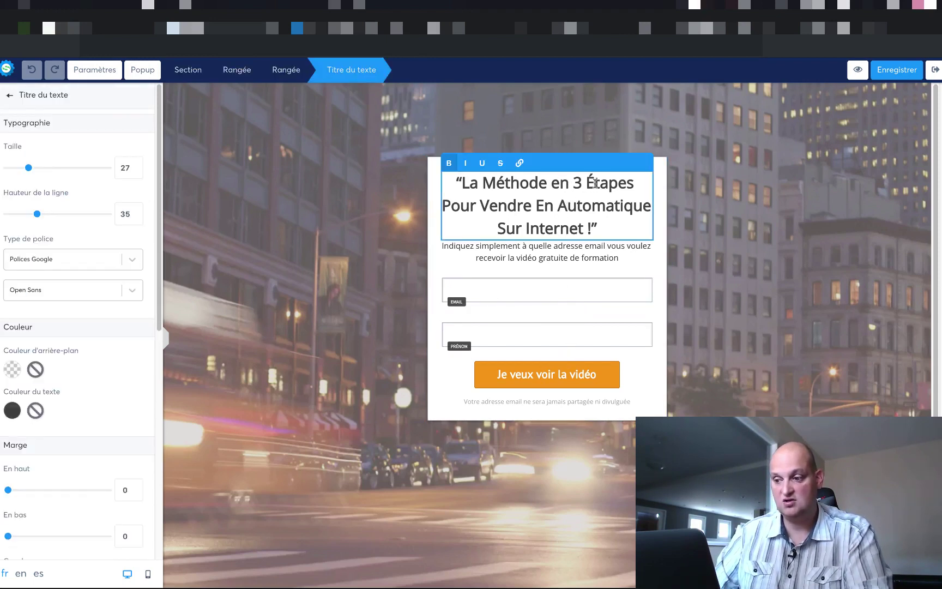
{"action": "left_click_drag", "start_coordinate": [608, 221], "coordinate": [446, 182]}
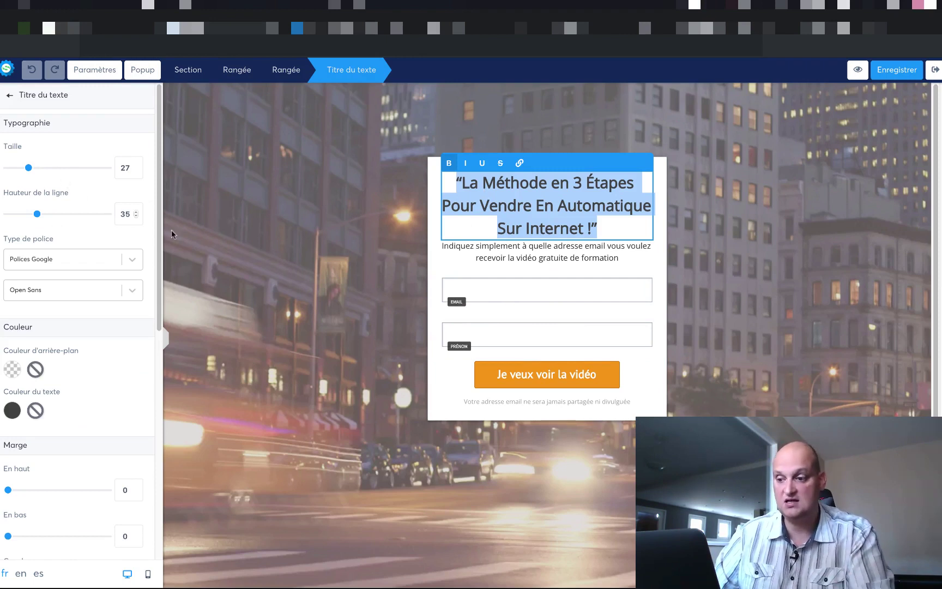
{"action": "left_click", "coordinate": [563, 170]}
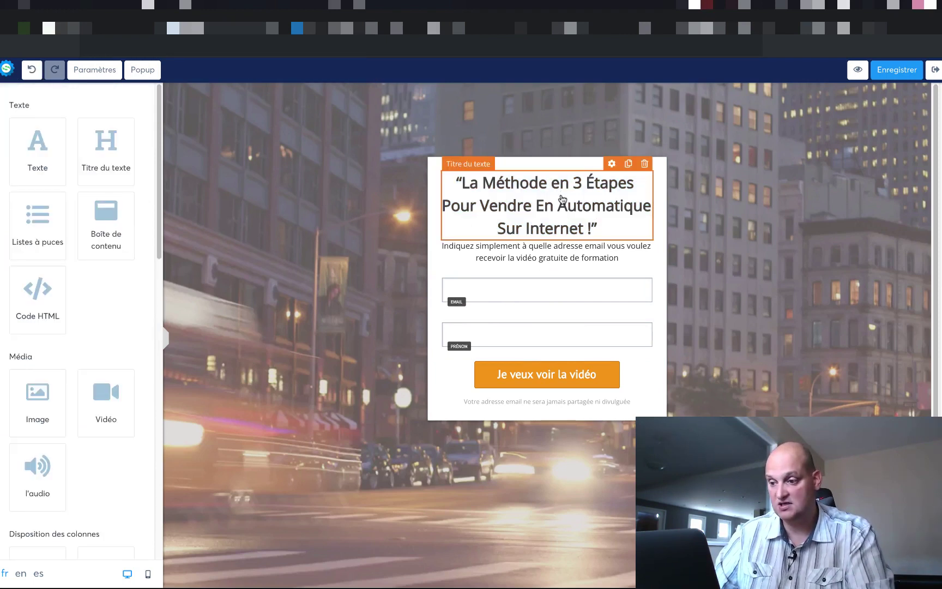
{"action": "left_click_drag", "start_coordinate": [600, 188], "coordinate": [549, 179]}
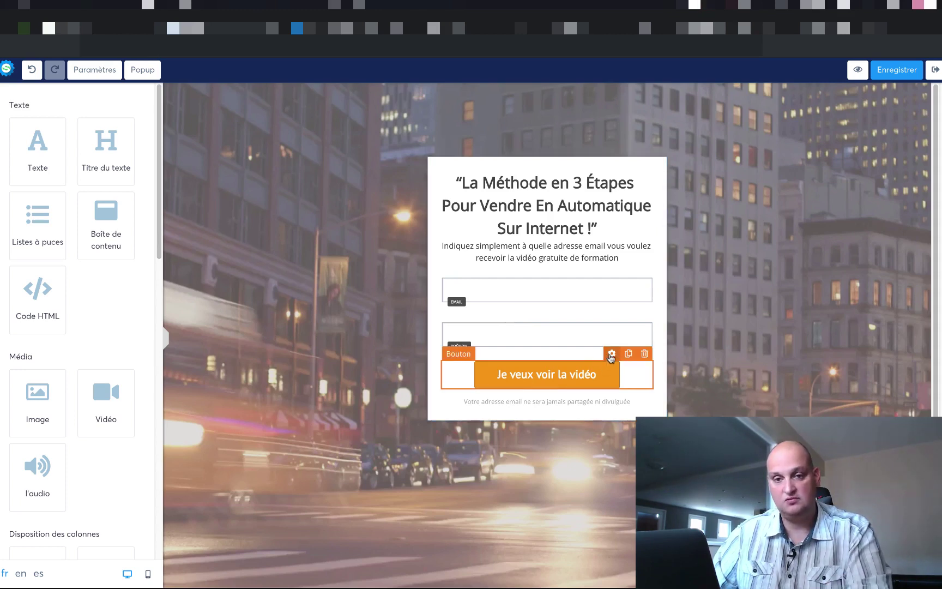
Step: Open the settings of the "Je veux voir la vidéo" button and examine its action and the redirection options after sign-up
{"action": "left_click", "coordinate": [611, 354]}
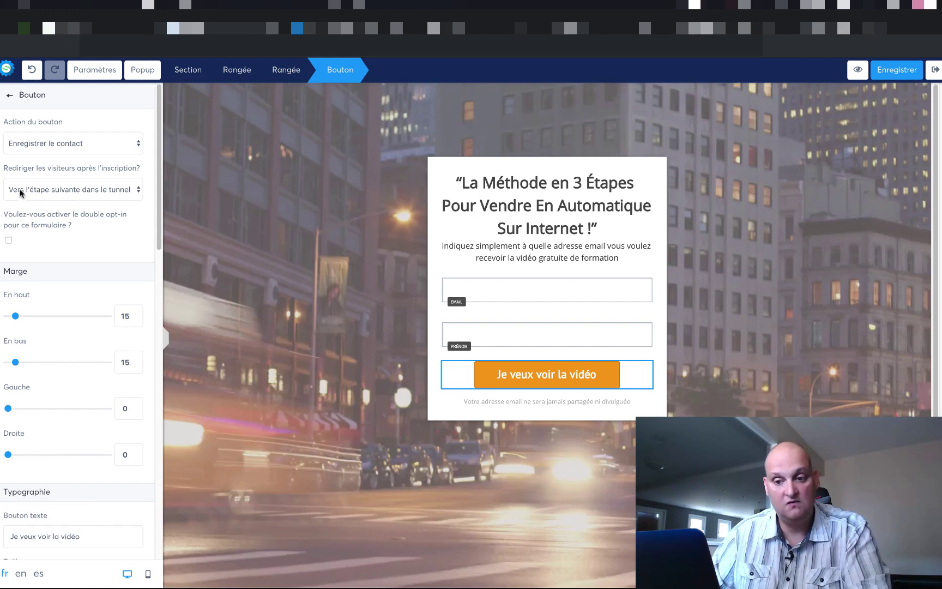
{"action": "left_click", "coordinate": [96, 193]}
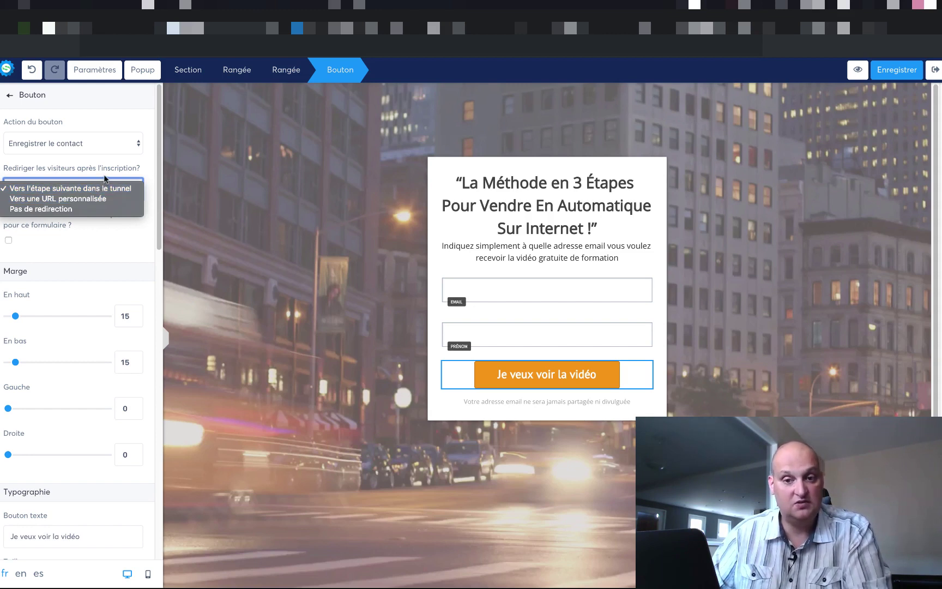
{"action": "left_click", "coordinate": [146, 175]}
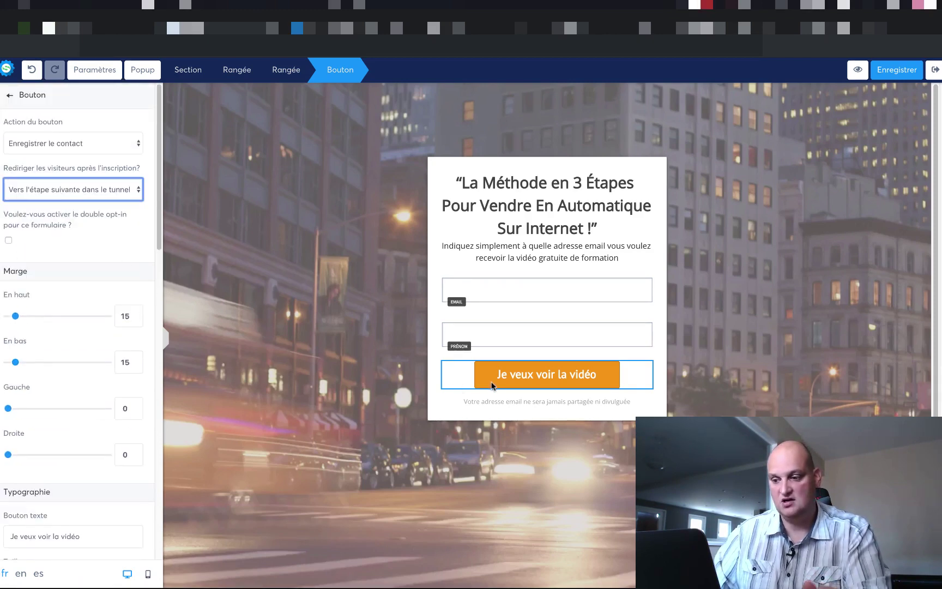
{"action": "left_click", "coordinate": [9, 96]}
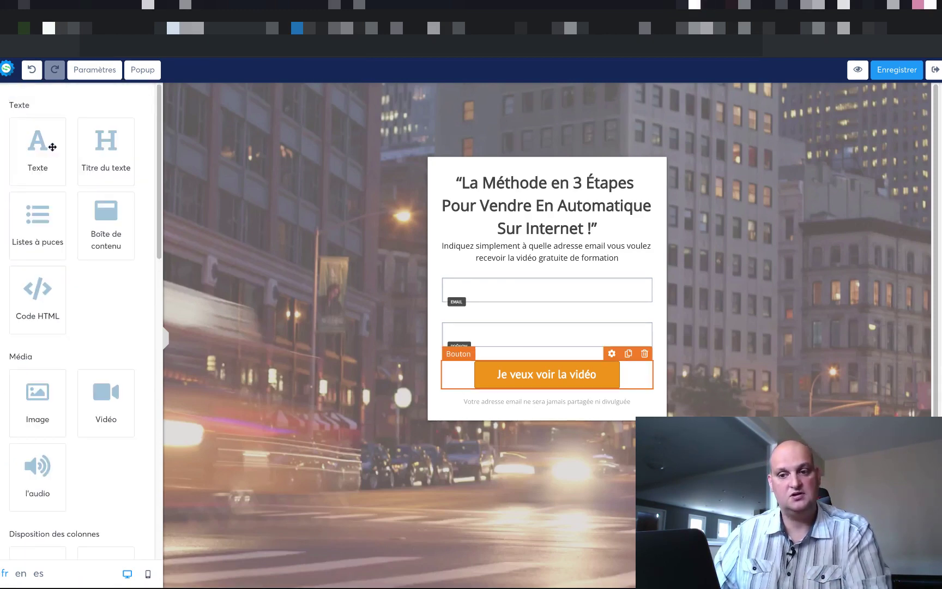
Step: Open the general page settings and examine the typography, background, video, language and metadata options
{"action": "left_click", "coordinate": [97, 71]}
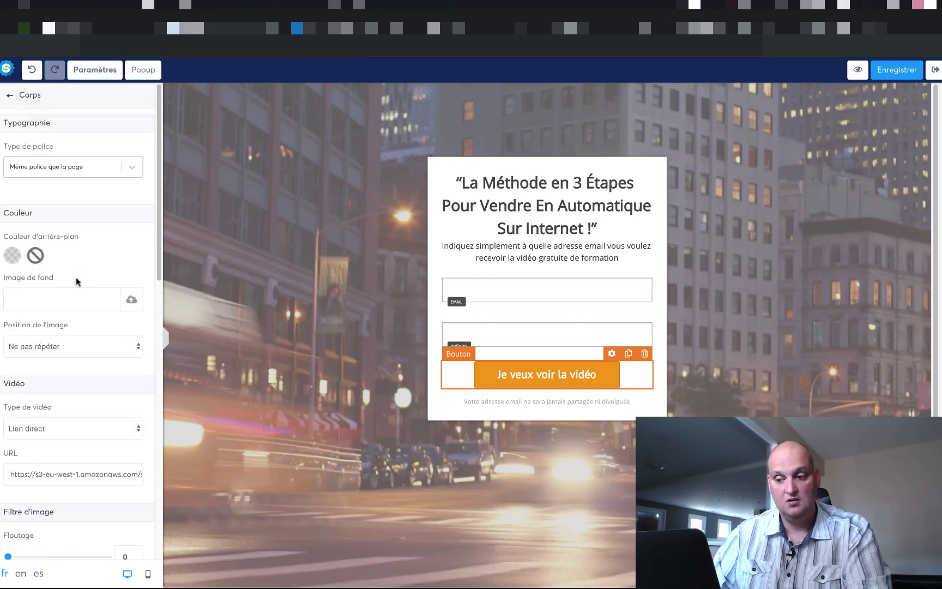
{"action": "scroll", "coordinate": [76, 277], "scroll_direction": "down", "scroll_amount": 3}
{"action": "scroll", "coordinate": [75, 298], "scroll_direction": "down", "scroll_amount": 1}
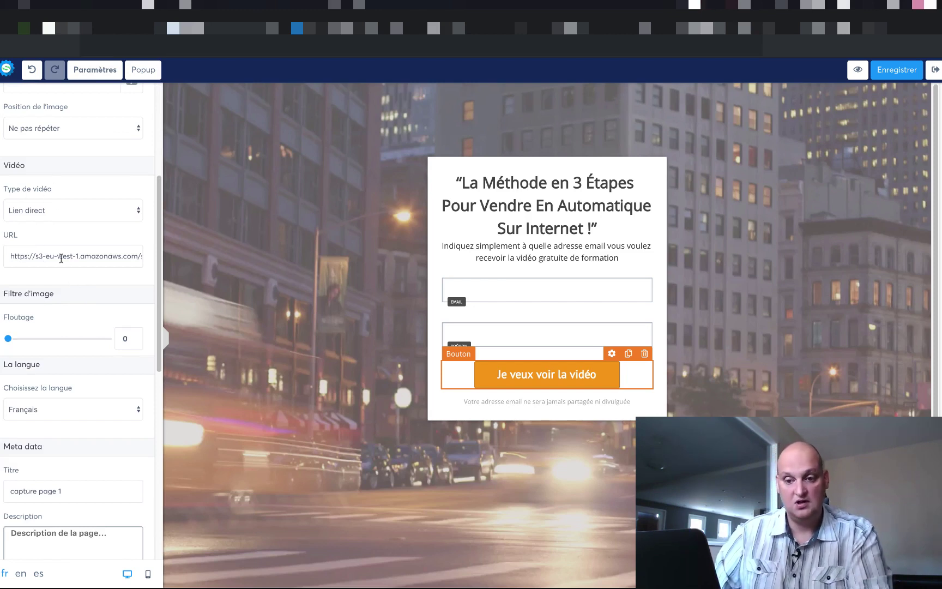
{"action": "scroll", "coordinate": [50, 330], "scroll_direction": "down", "scroll_amount": 3}
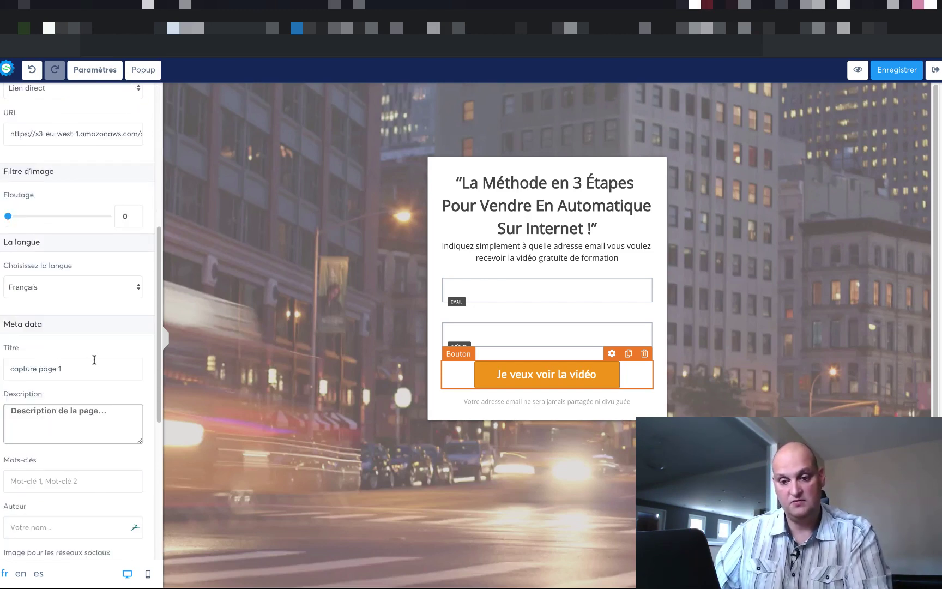
{"action": "scroll", "coordinate": [94, 359], "scroll_direction": "down", "scroll_amount": 1}
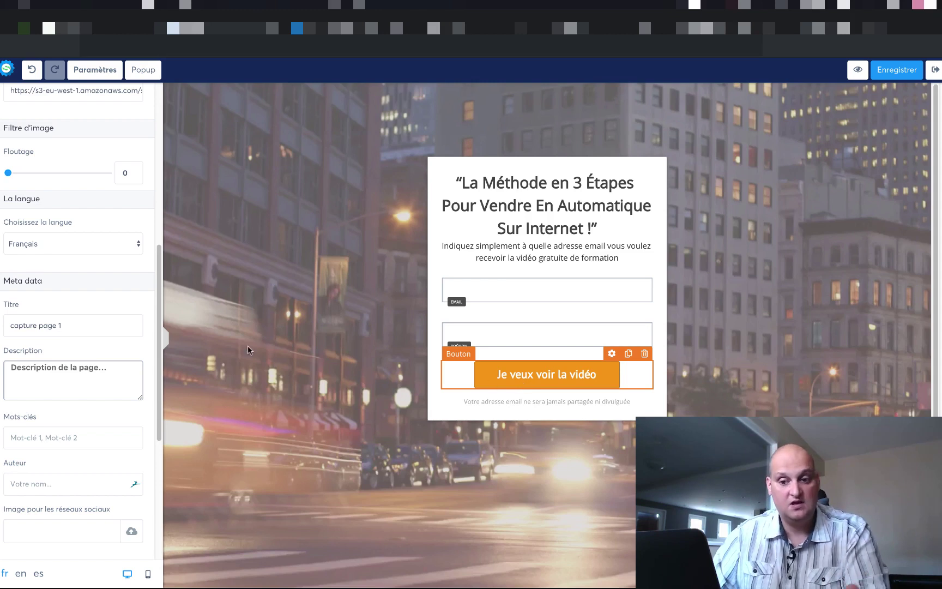
Step: Try Anglais as the page language and restore it to Français
{"action": "left_click", "coordinate": [51, 246]}
{"action": "left_click", "coordinate": [38, 228]}
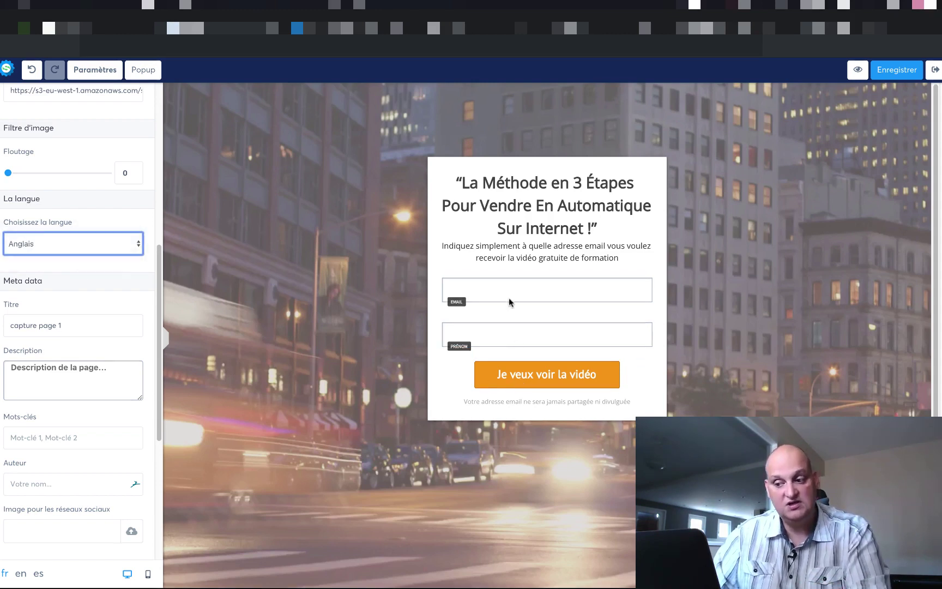
{"action": "left_click", "coordinate": [36, 243]}
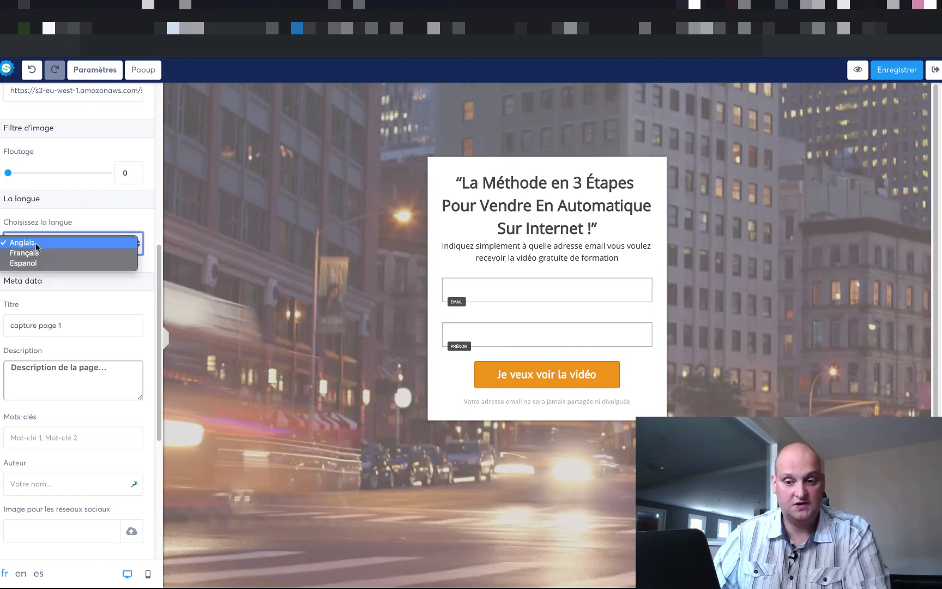
{"action": "left_click", "coordinate": [70, 250]}
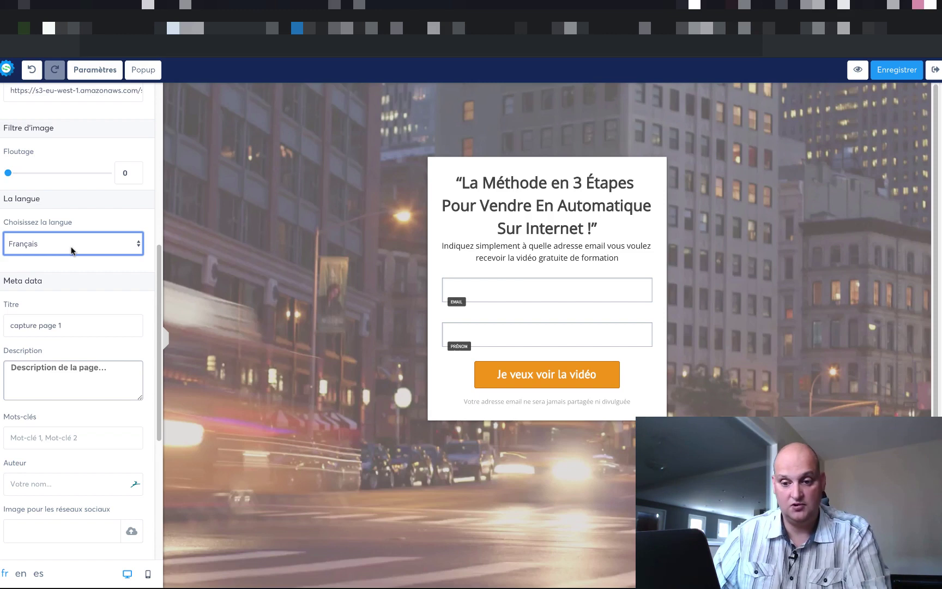
Step: Look through the metadata and tracking code fields and set the page's search engine visibility to Cacher
{"action": "scroll", "coordinate": [82, 267], "scroll_direction": "down", "scroll_amount": 5}
{"action": "scroll", "coordinate": [93, 285], "scroll_direction": "up", "scroll_amount": 1}
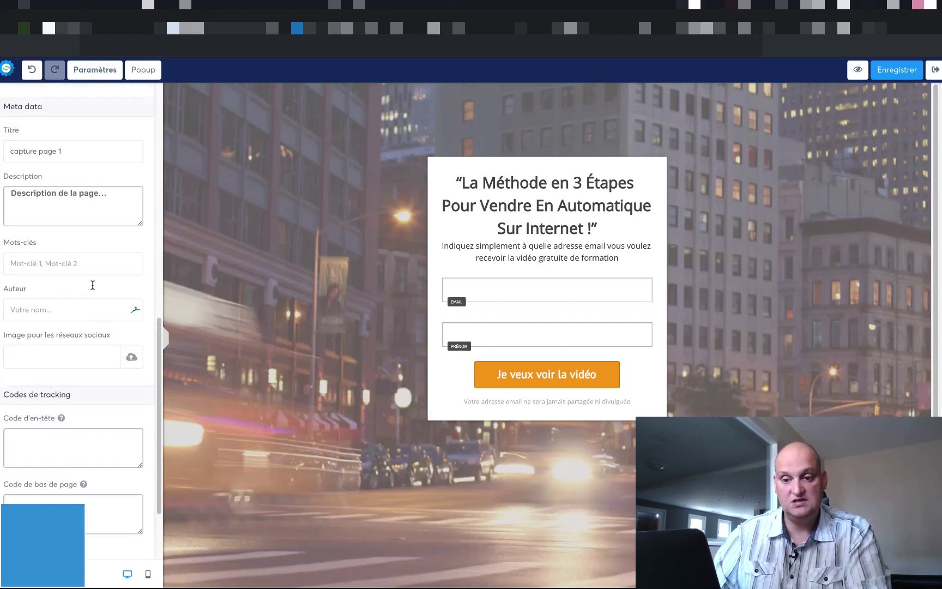
{"action": "scroll", "coordinate": [93, 285], "scroll_direction": "up", "scroll_amount": 2}
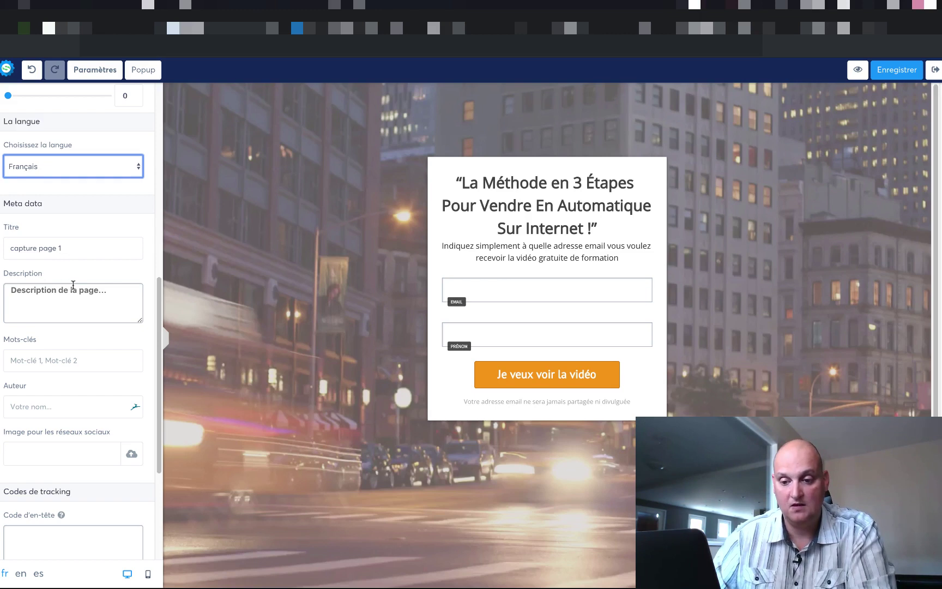
{"action": "scroll", "coordinate": [73, 284], "scroll_direction": "down", "scroll_amount": 5}
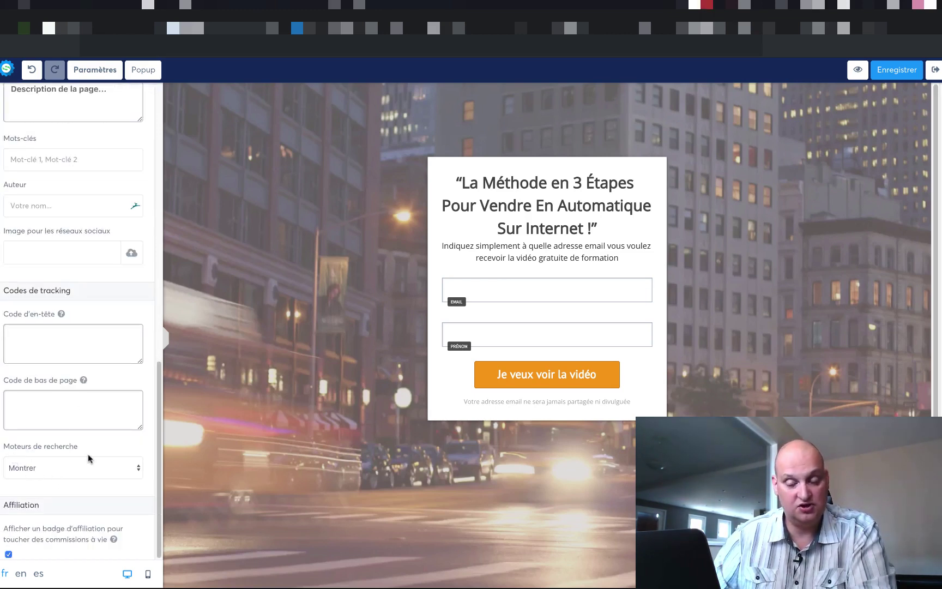
{"action": "left_click", "coordinate": [50, 474]}
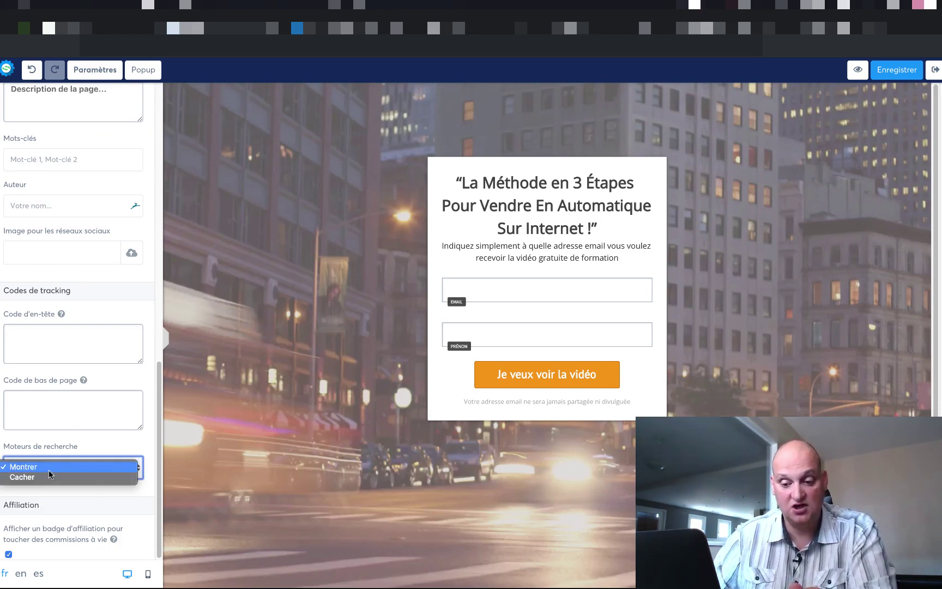
{"action": "left_click", "coordinate": [45, 477]}
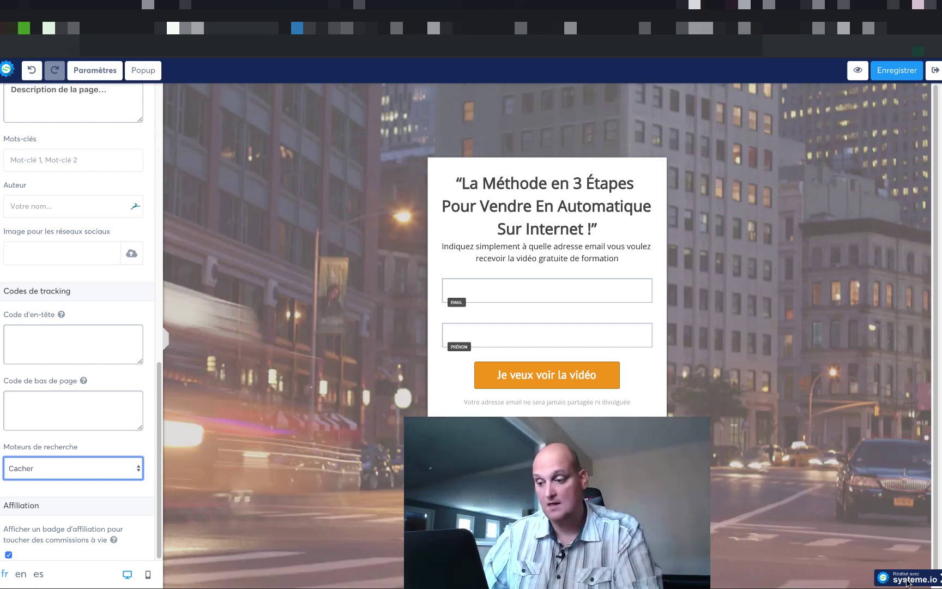
Step: Try hiding the affiliation badge, enable it again and leave the page settings
{"action": "left_click", "coordinate": [8, 556]}
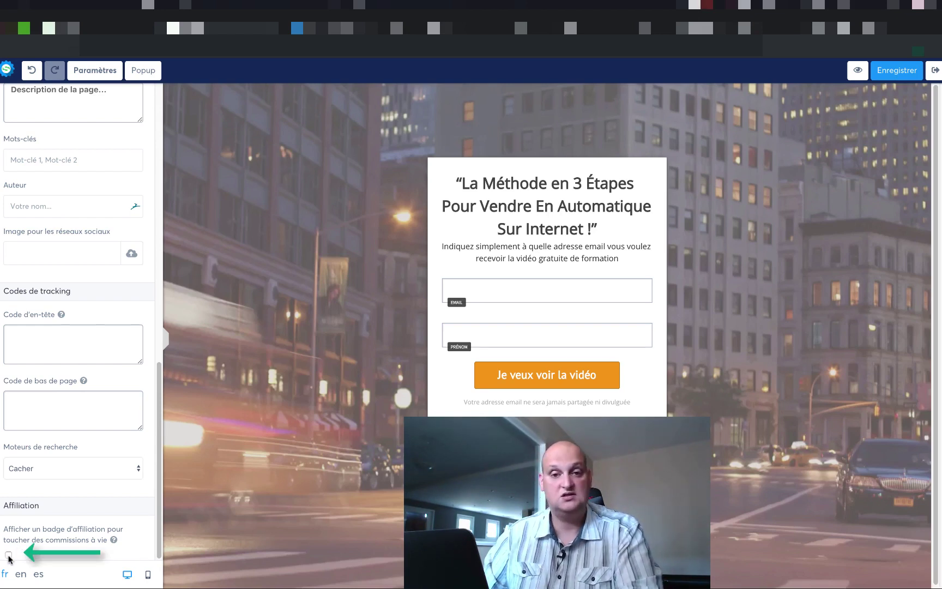
{"action": "left_click", "coordinate": [8, 555]}
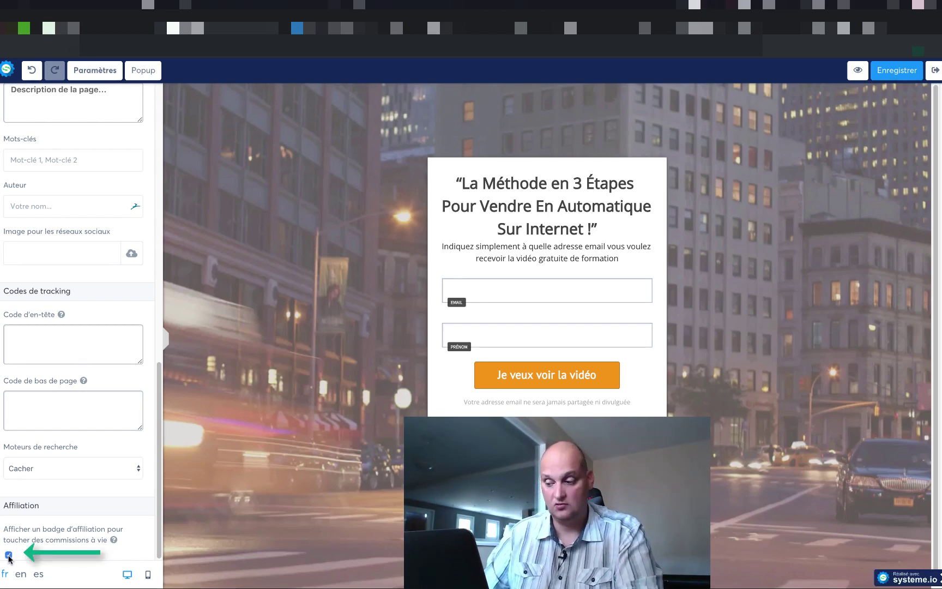
{"action": "scroll", "coordinate": [71, 194], "scroll_direction": "up", "scroll_amount": 12}
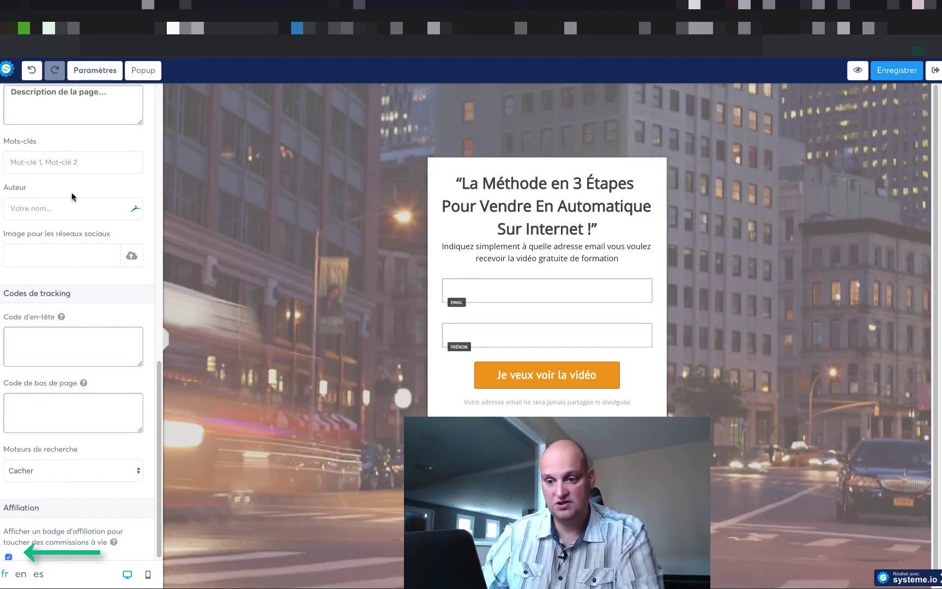
{"action": "left_click", "coordinate": [10, 97]}
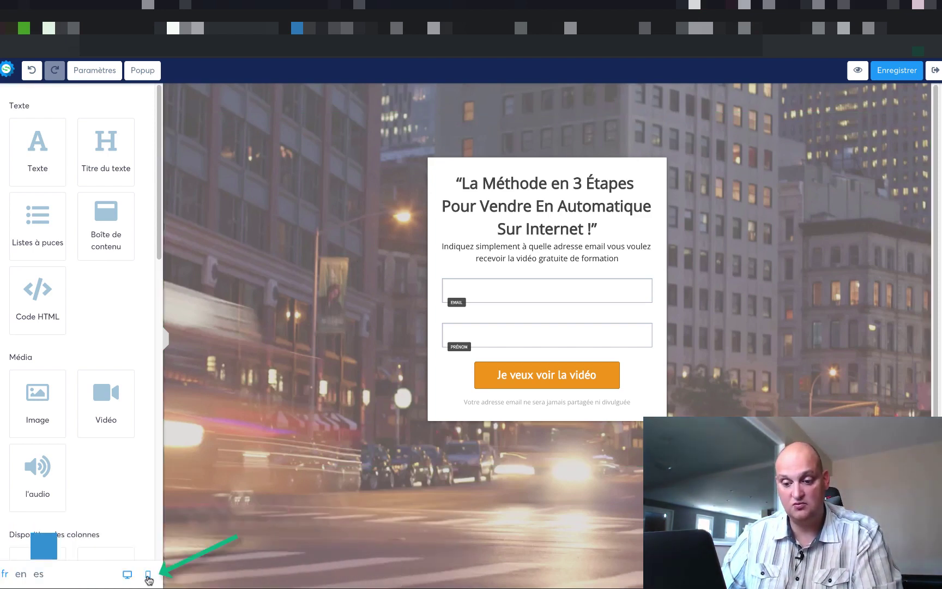
Step: Display the page in mobile view and reduce the headline's text size to 21
{"action": "left_click", "coordinate": [147, 575]}
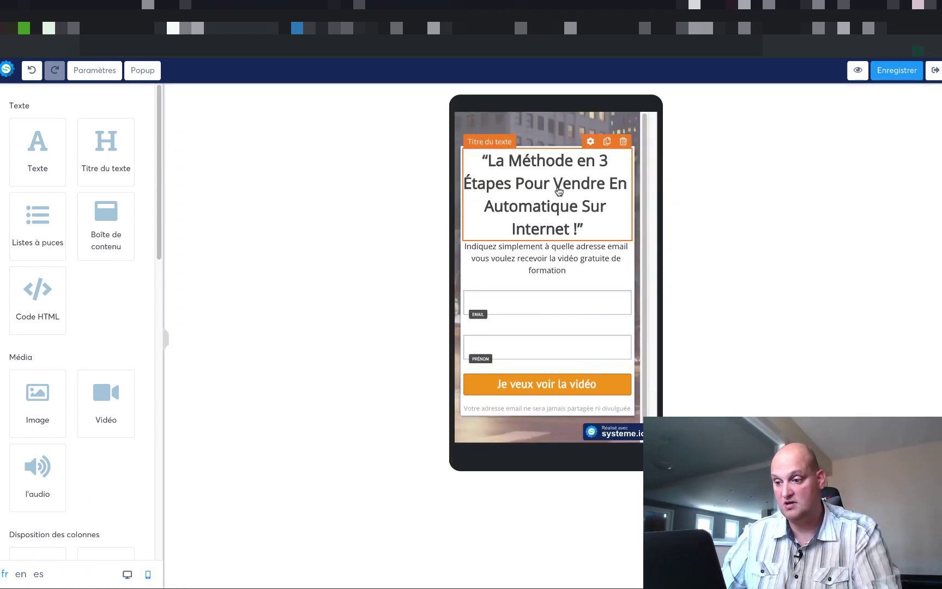
{"action": "left_click", "coordinate": [529, 185]}
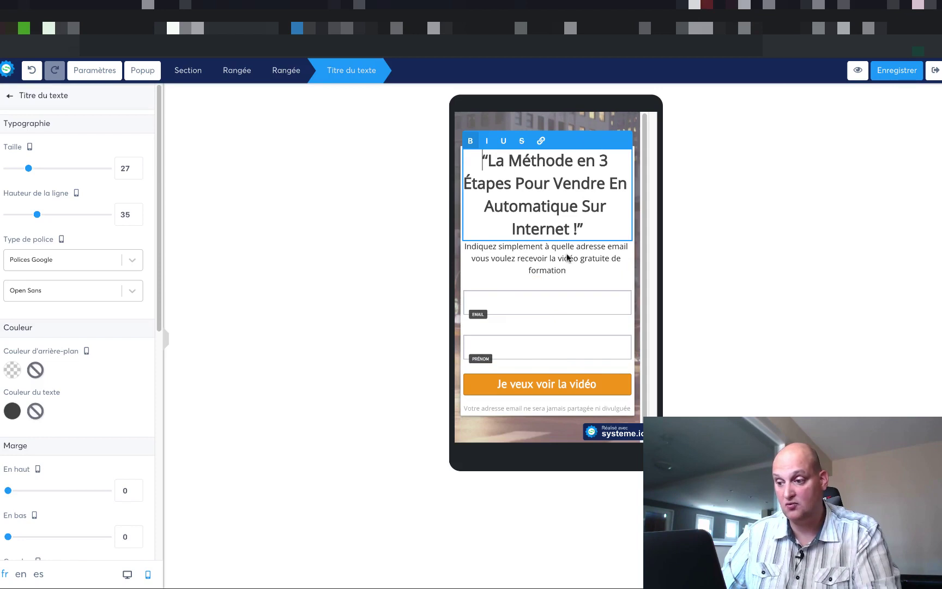
{"action": "left_click", "coordinate": [566, 271]}
{"action": "left_click", "coordinate": [590, 142]}
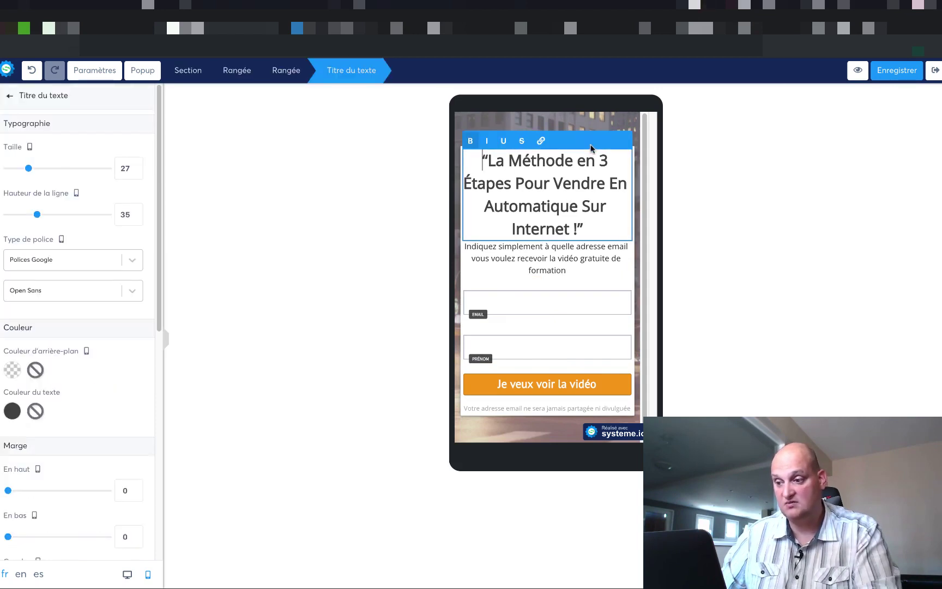
{"action": "left_click_drag", "start_coordinate": [28, 170], "coordinate": [22, 170]}
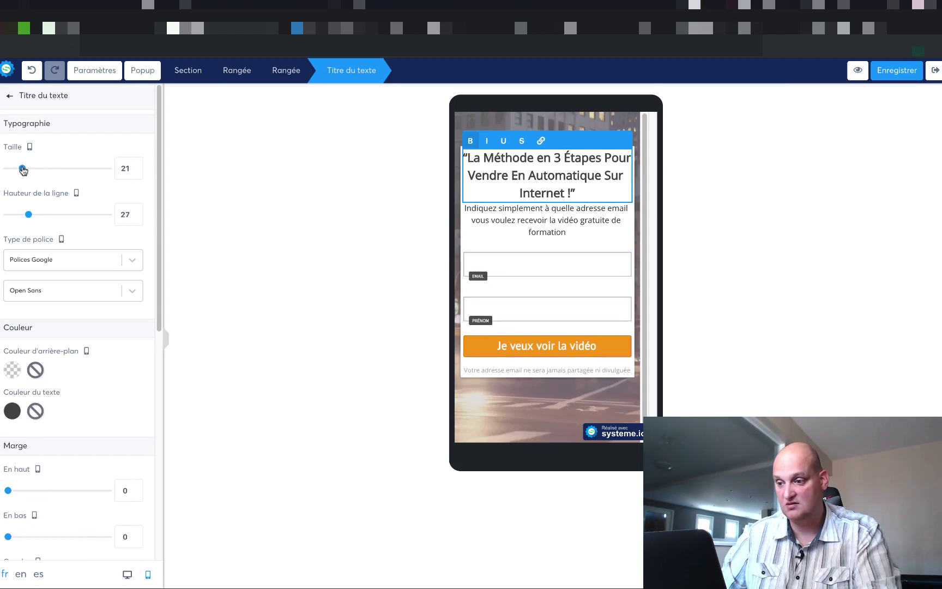
Step: Switch the capture page back to desktop view, save it and exit the page editor
{"action": "left_click", "coordinate": [538, 221]}
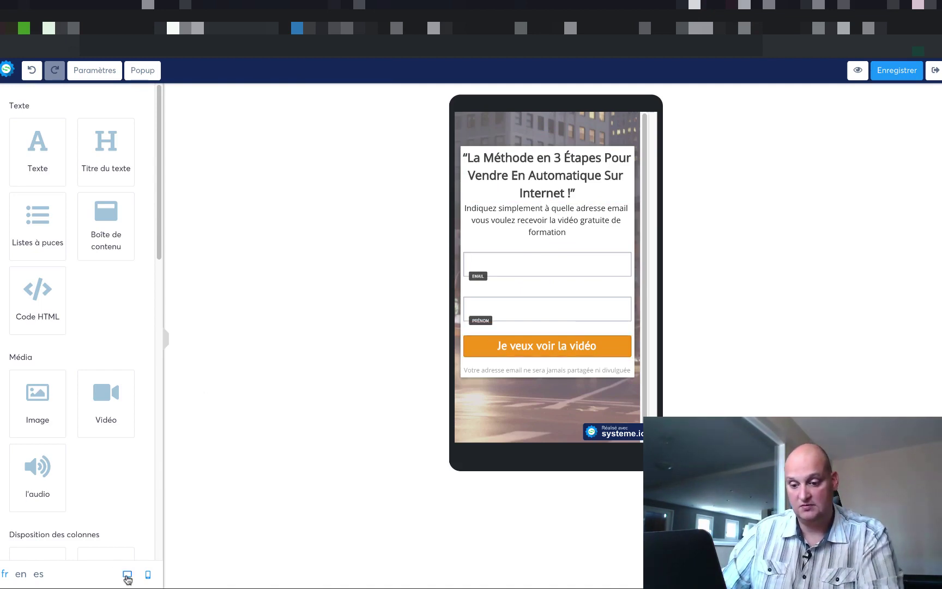
{"action": "left_click", "coordinate": [127, 574]}
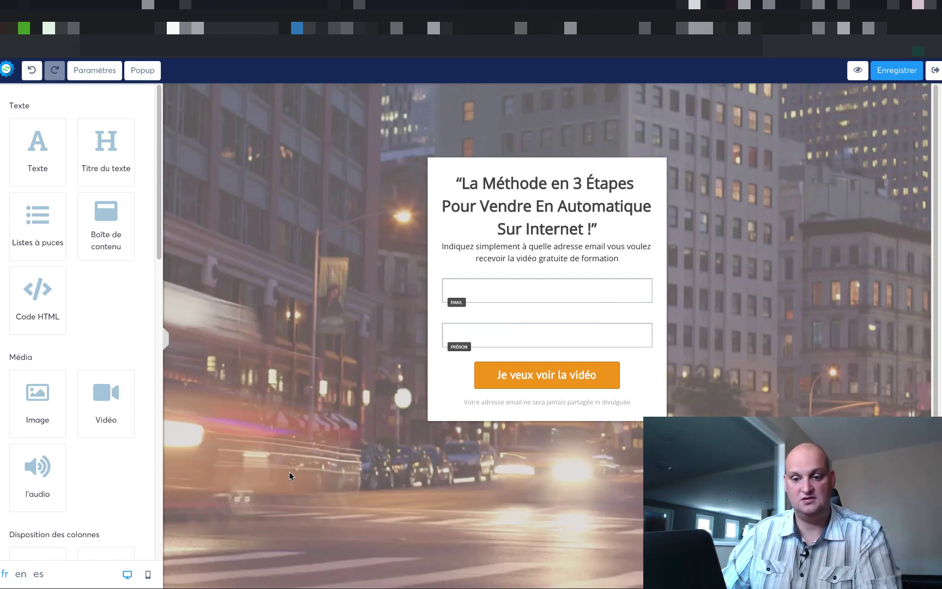
{"action": "left_click", "coordinate": [898, 70]}
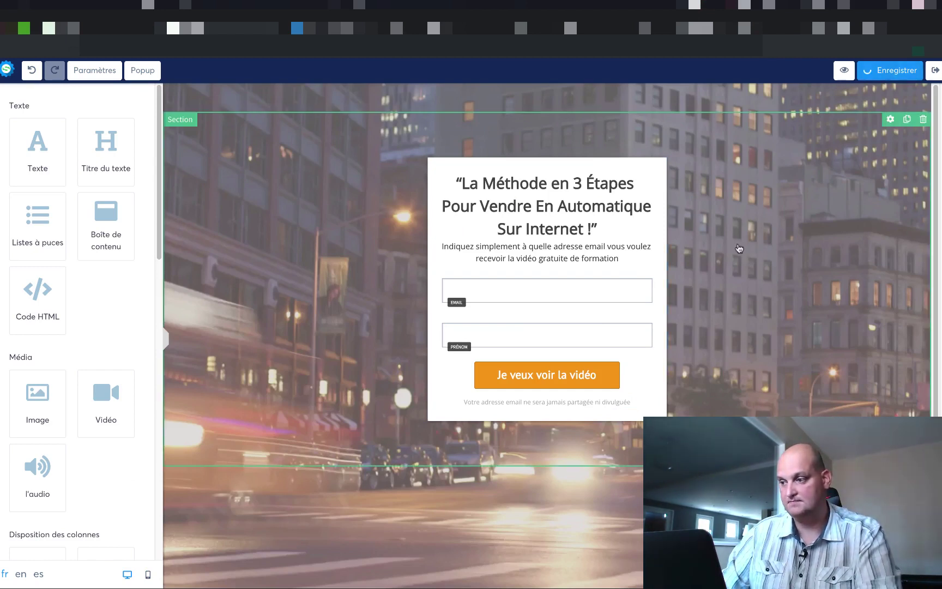
{"action": "left_click", "coordinate": [934, 70]}
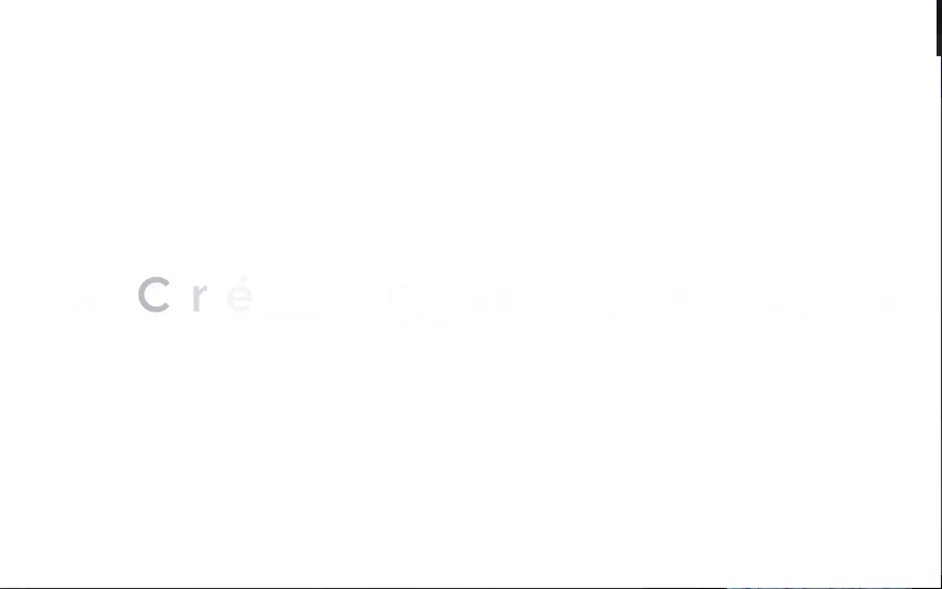
Step: Add a funnel page named remerciement1 of type Page de remerciement and apply the "merci" template to it
{"action": "type", "text": "iement1"}
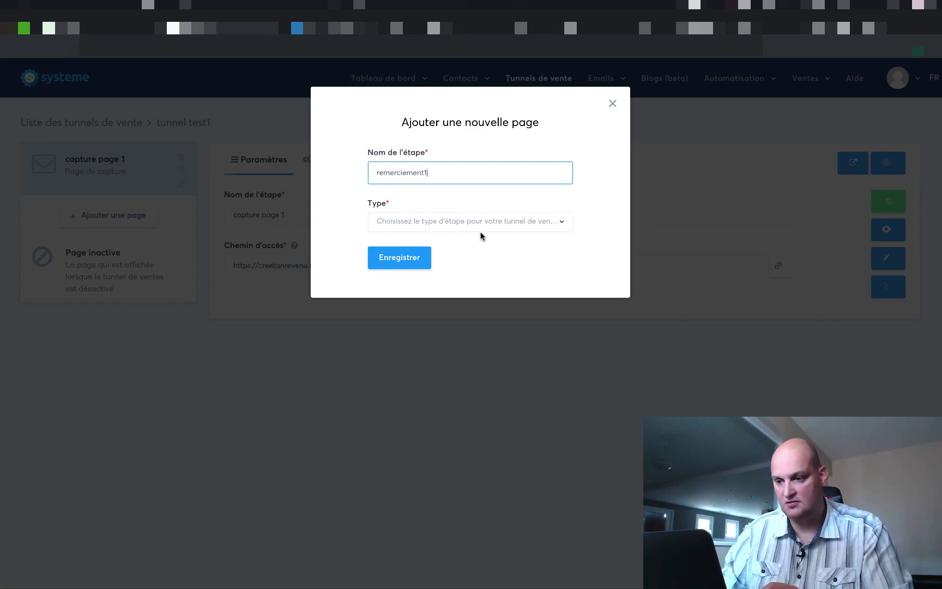
{"action": "left_click", "coordinate": [480, 224]}
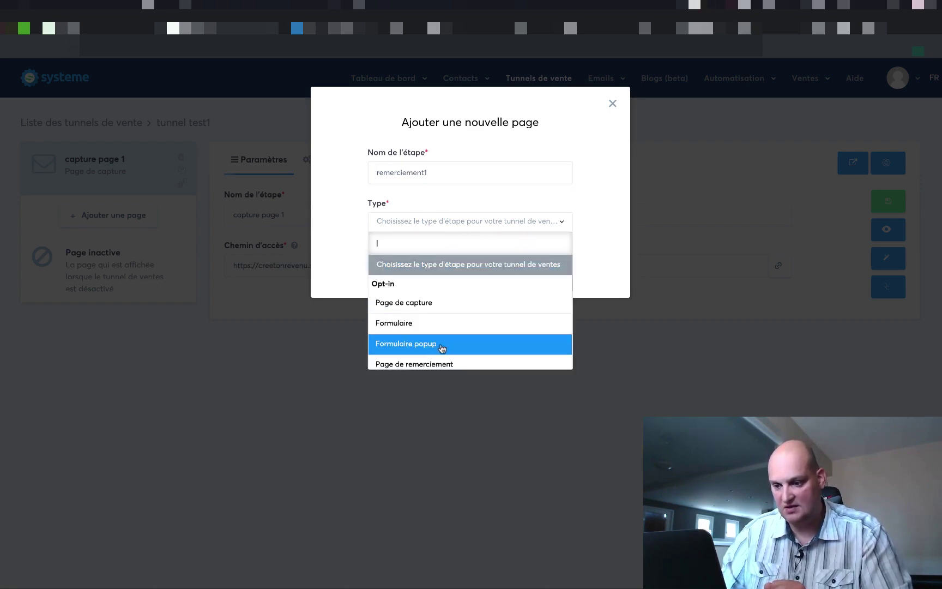
{"action": "scroll", "coordinate": [441, 351], "scroll_direction": "down", "scroll_amount": 2}
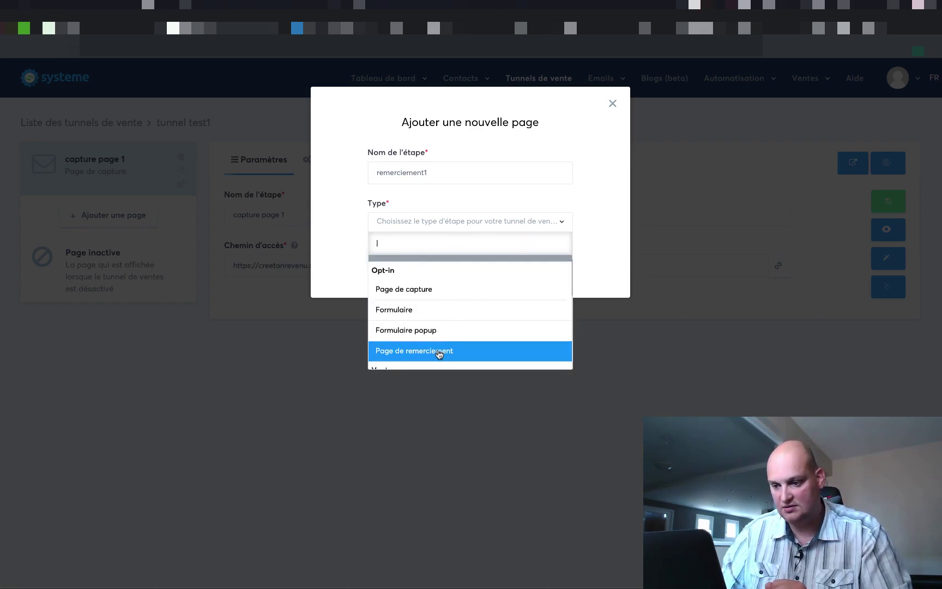
{"action": "left_click", "coordinate": [439, 353]}
{"action": "left_click", "coordinate": [400, 261]}
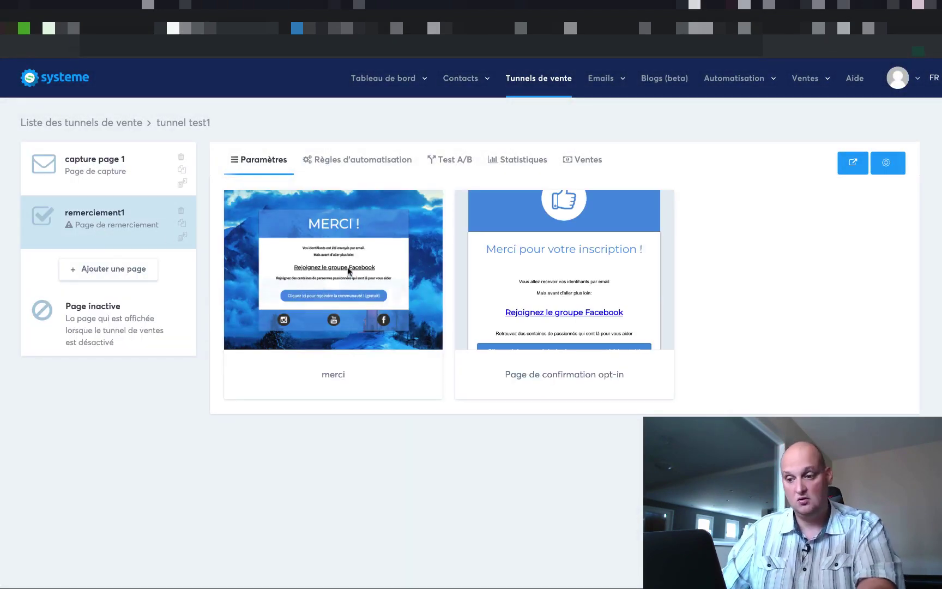
{"action": "mouse_move", "coordinate": [254, 280]}
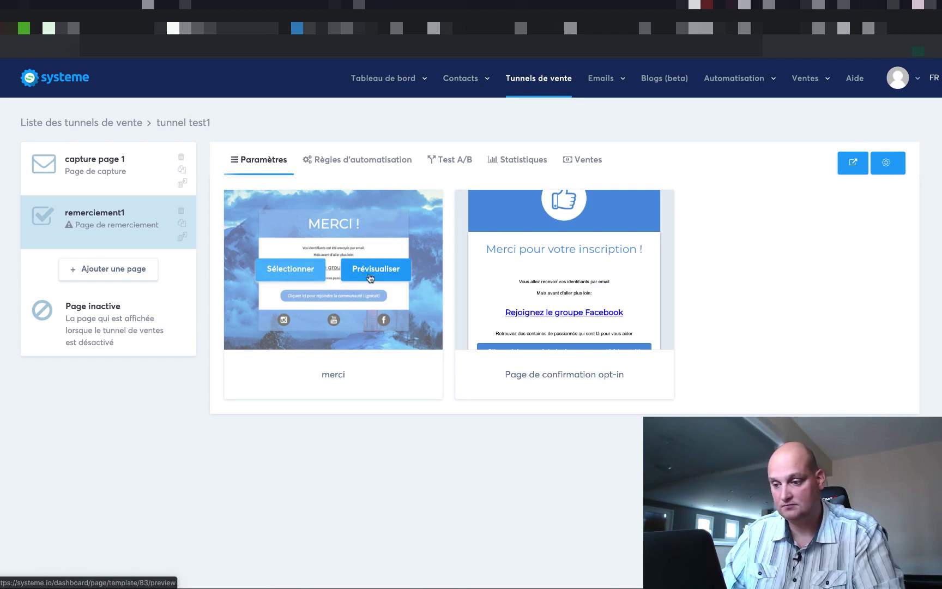
{"action": "left_click", "coordinate": [299, 273]}
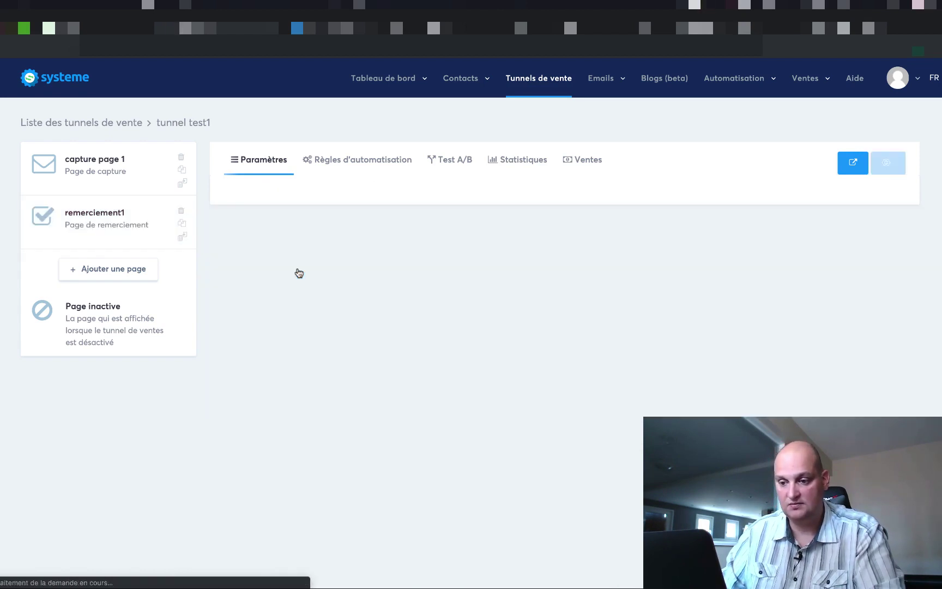
Step: Set the thank-you page's access path to remerciemement1 and save the funnel step
{"action": "left_click_drag", "start_coordinate": [453, 265], "coordinate": [366, 265]}
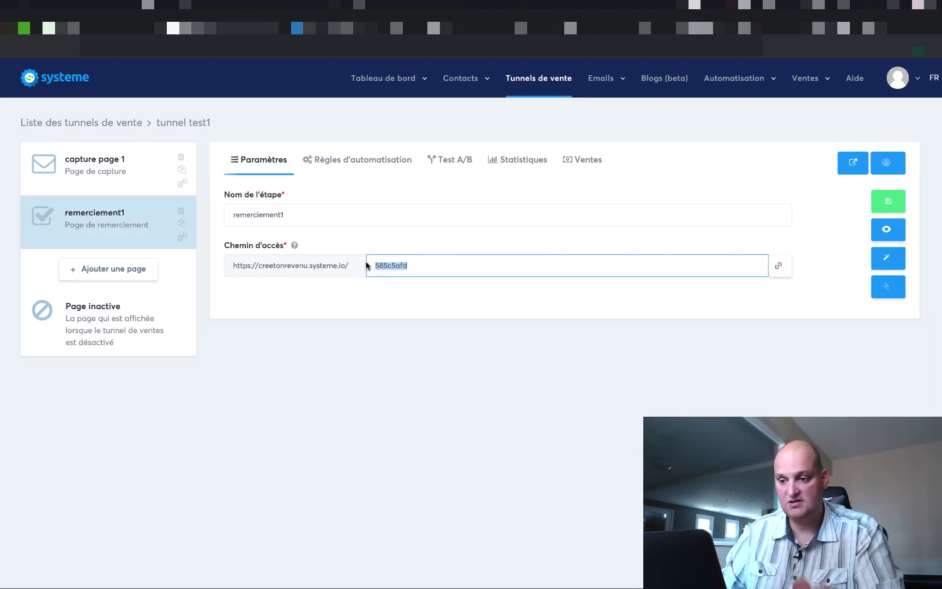
{"action": "type", "text": "remer"}
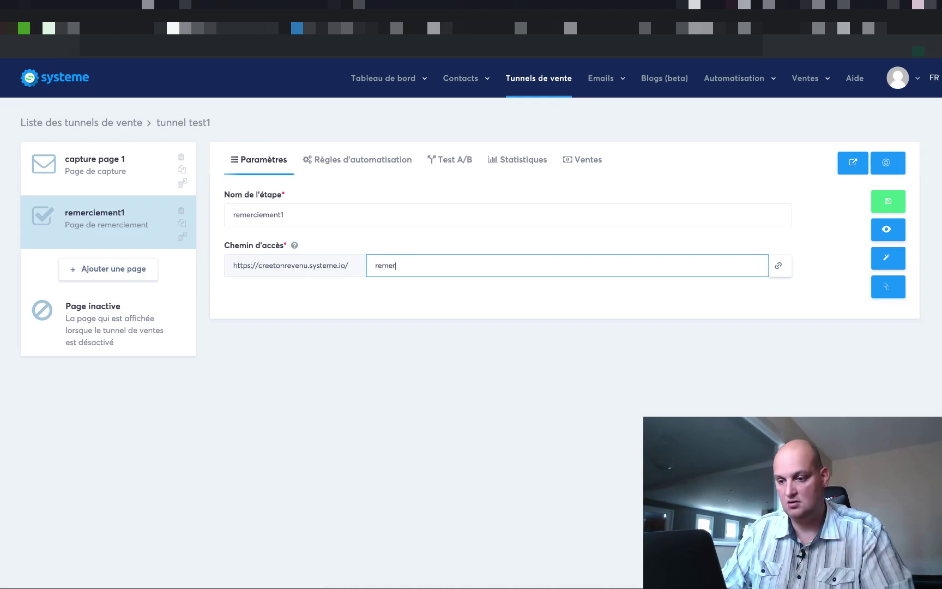
{"action": "type", "text": "ciemet"}
{"action": "key", "text": "BackSpace"}
{"action": "type", "text": "me"}
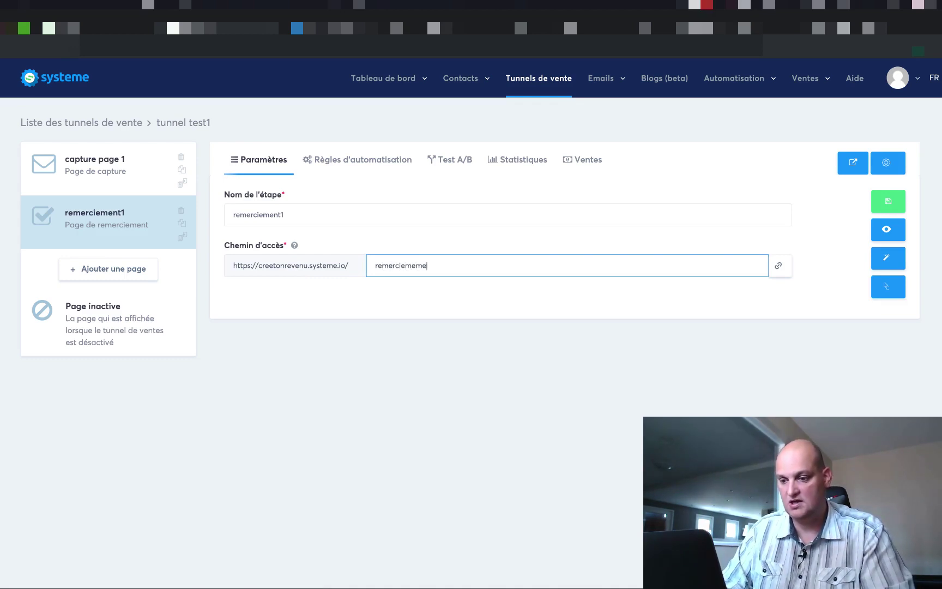
{"action": "type", "text": "nt"}
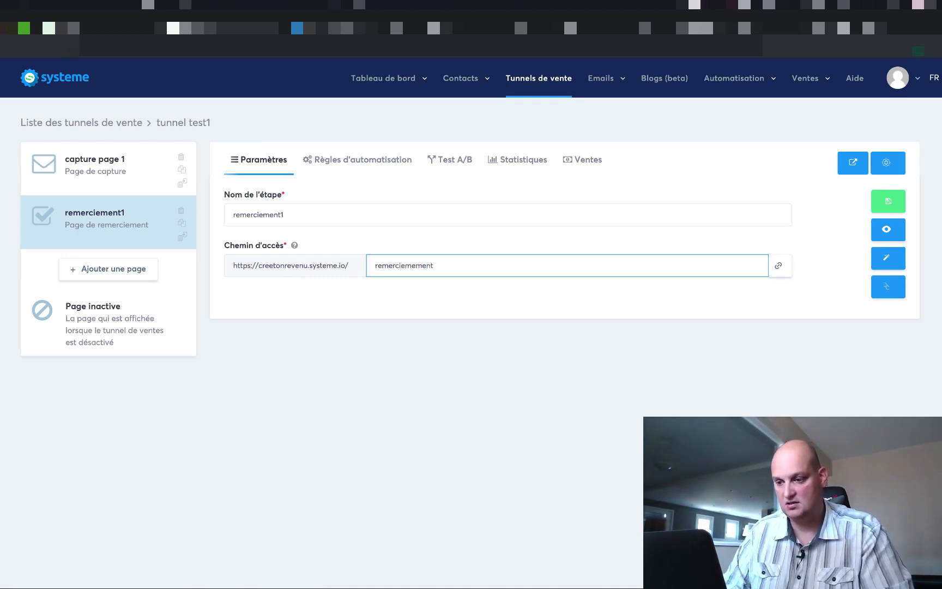
{"action": "type", "text": "1"}
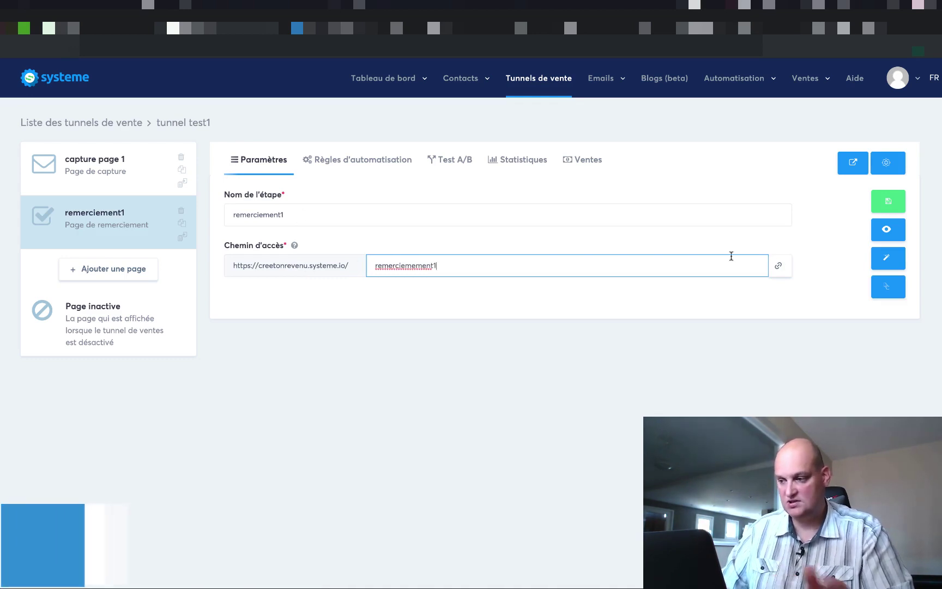
{"action": "left_click", "coordinate": [888, 202]}
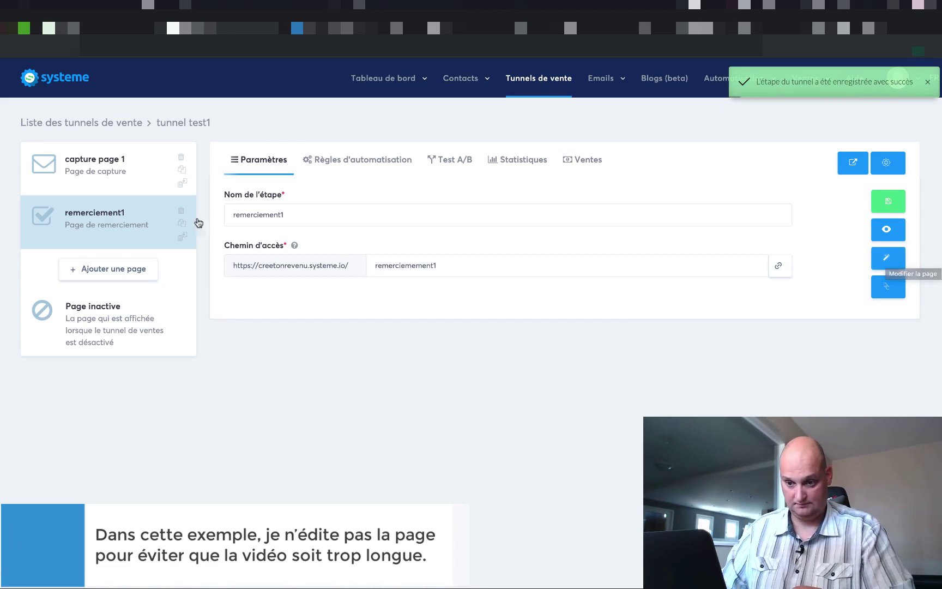
Step: Look at the list of contact tags, then return to capture page 1 of the funnel tunnel test1
{"action": "left_click", "coordinate": [128, 181]}
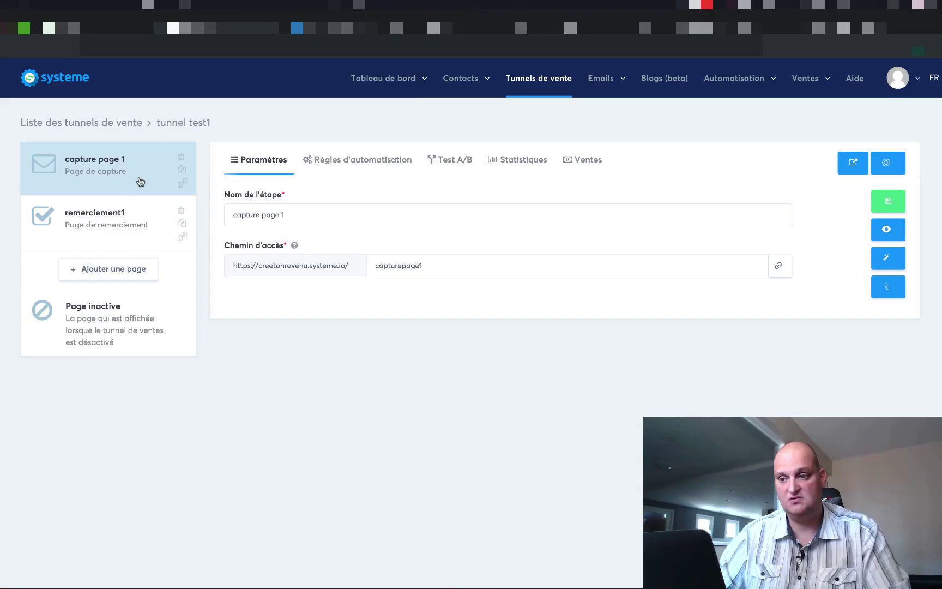
{"action": "mouse_move", "coordinate": [473, 79]}
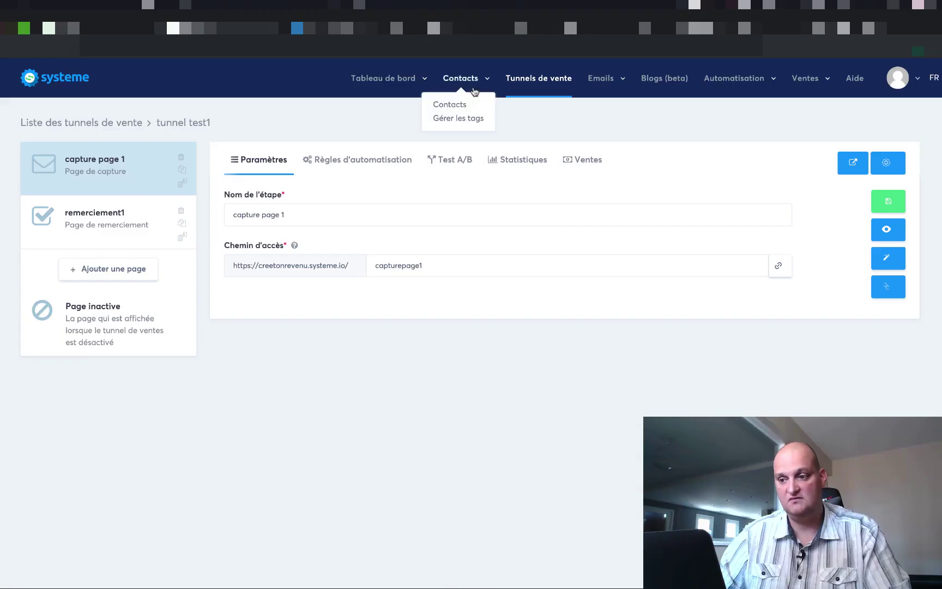
{"action": "left_click", "coordinate": [458, 124]}
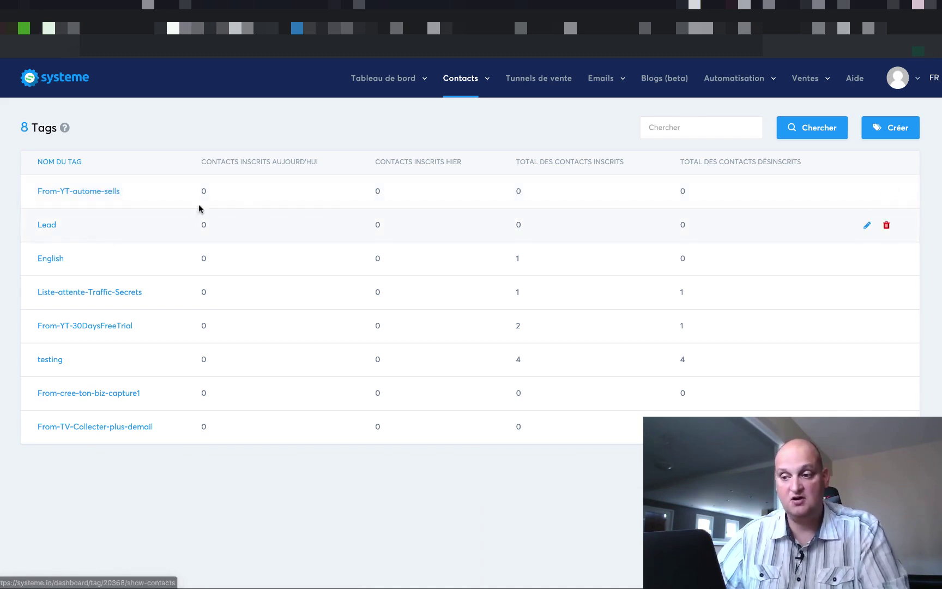
{"action": "left_click", "coordinate": [530, 80]}
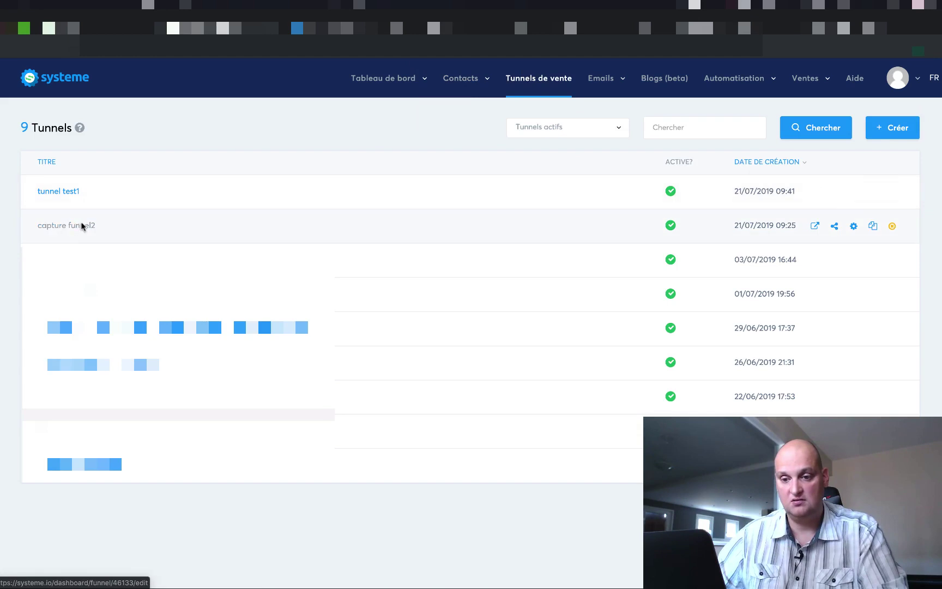
{"action": "left_click", "coordinate": [70, 192]}
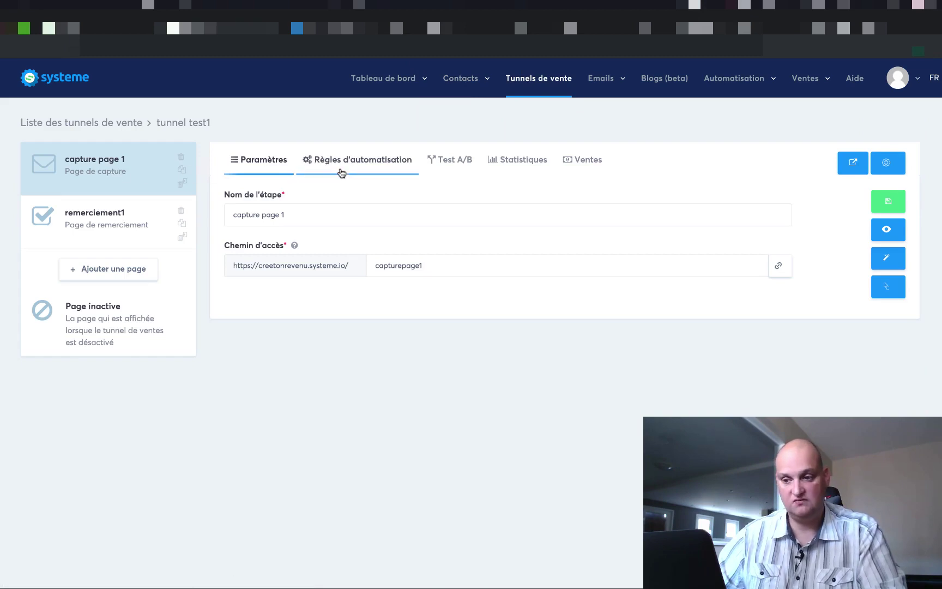
Step: Add an action applying the Lead tag to capture page 1's Formulaire souscrit automation rule and save the rule
{"action": "left_click", "coordinate": [343, 171]}
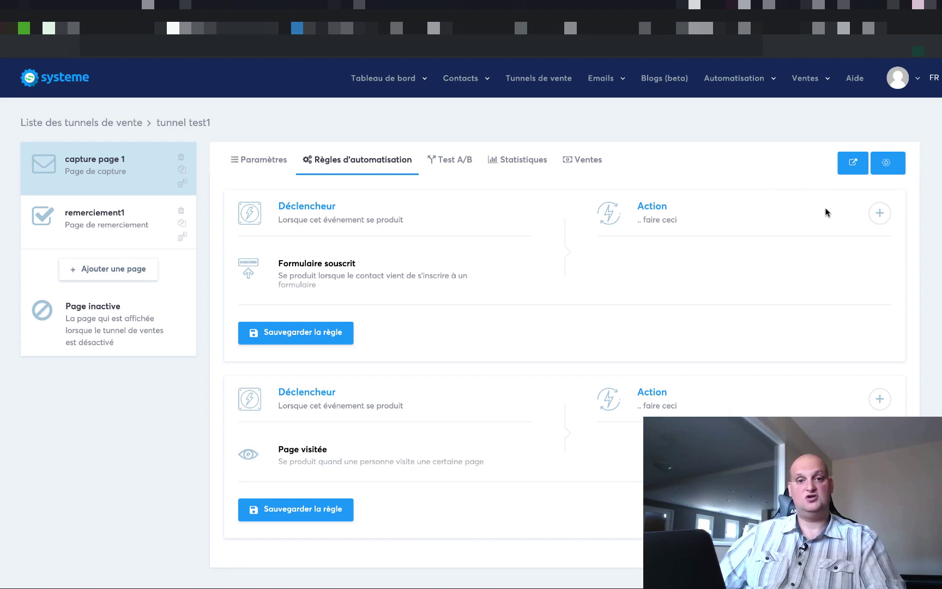
{"action": "left_click", "coordinate": [883, 216]}
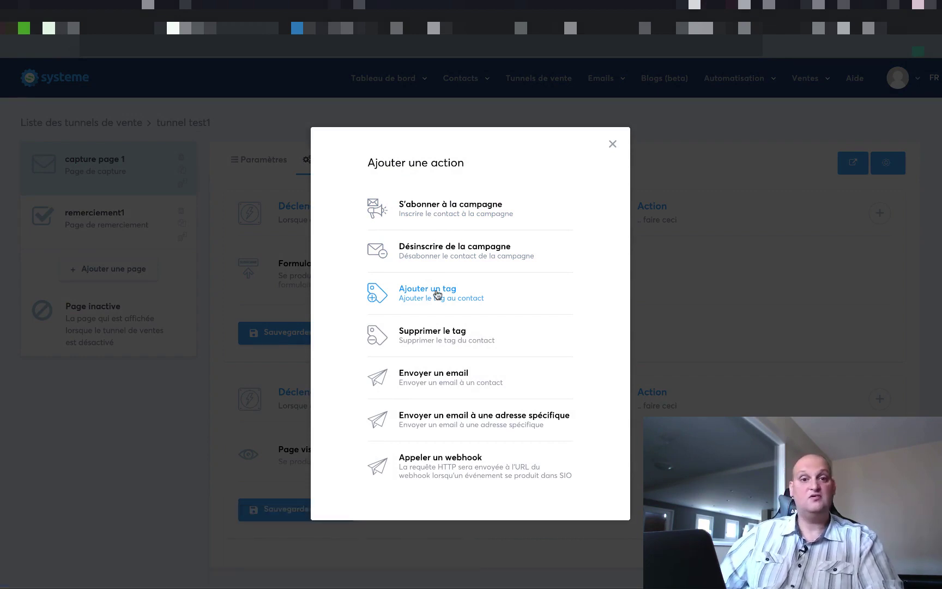
{"action": "left_click", "coordinate": [445, 296]}
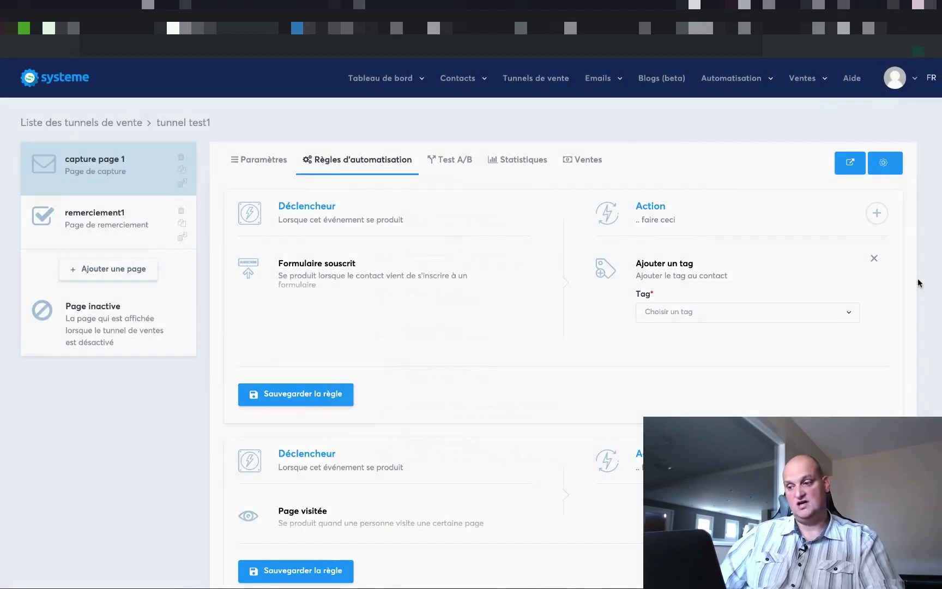
{"action": "left_click", "coordinate": [812, 315]}
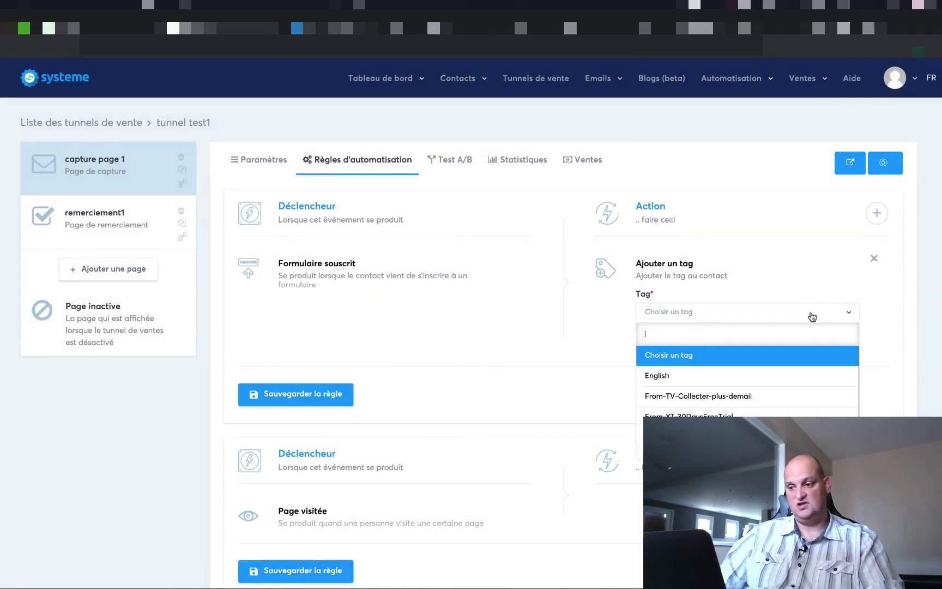
{"action": "scroll", "coordinate": [705, 415], "scroll_direction": "down", "scroll_amount": 2}
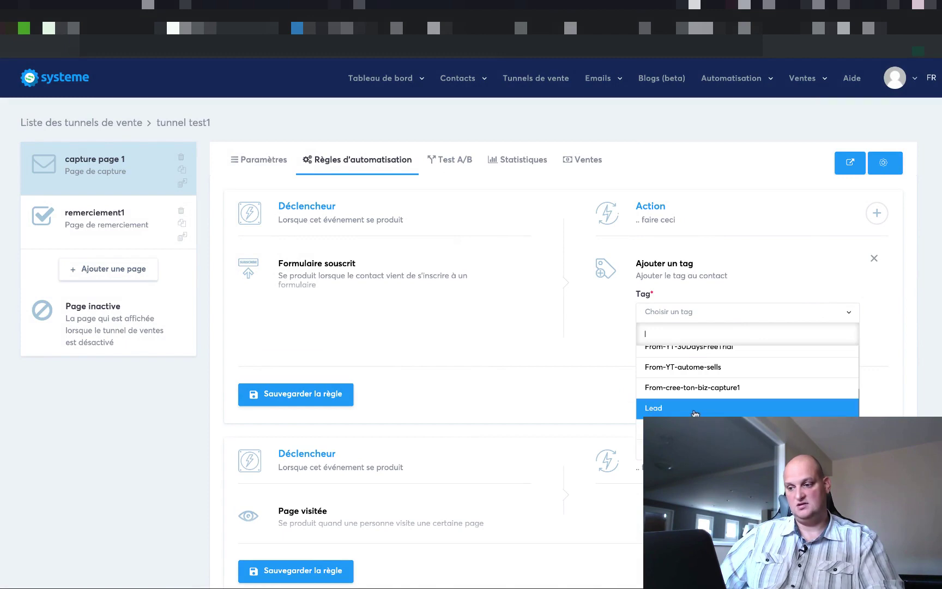
{"action": "left_click", "coordinate": [696, 410]}
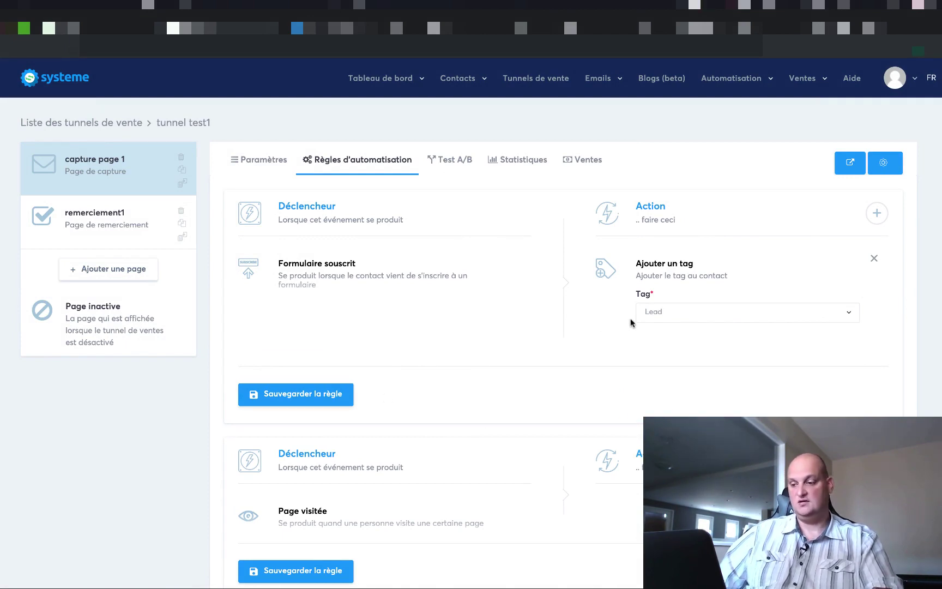
{"action": "left_click", "coordinate": [297, 396]}
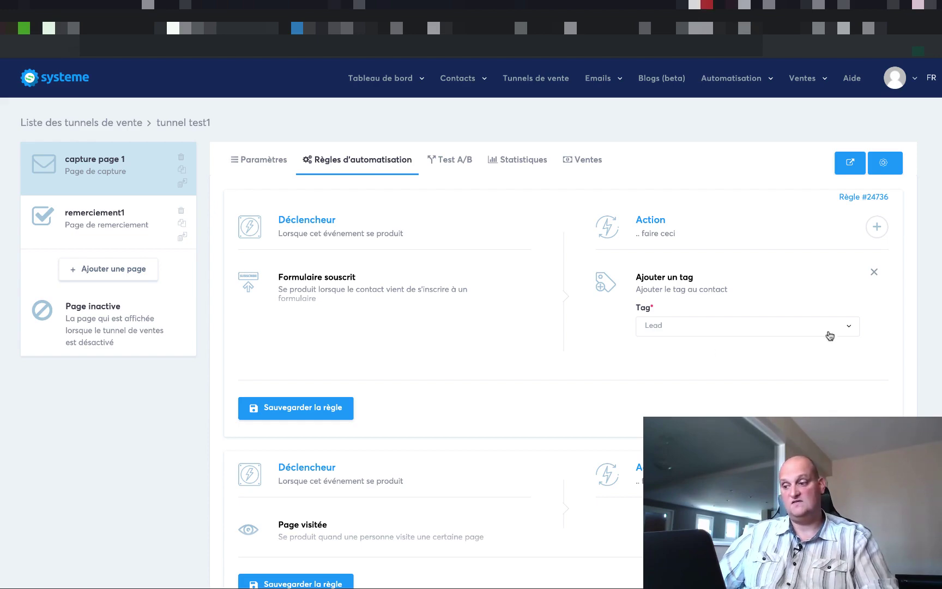
Step: Add an Envoyer un email action to the Formulaire souscrit rule, look through the new email form and close it
{"action": "left_click", "coordinate": [877, 228]}
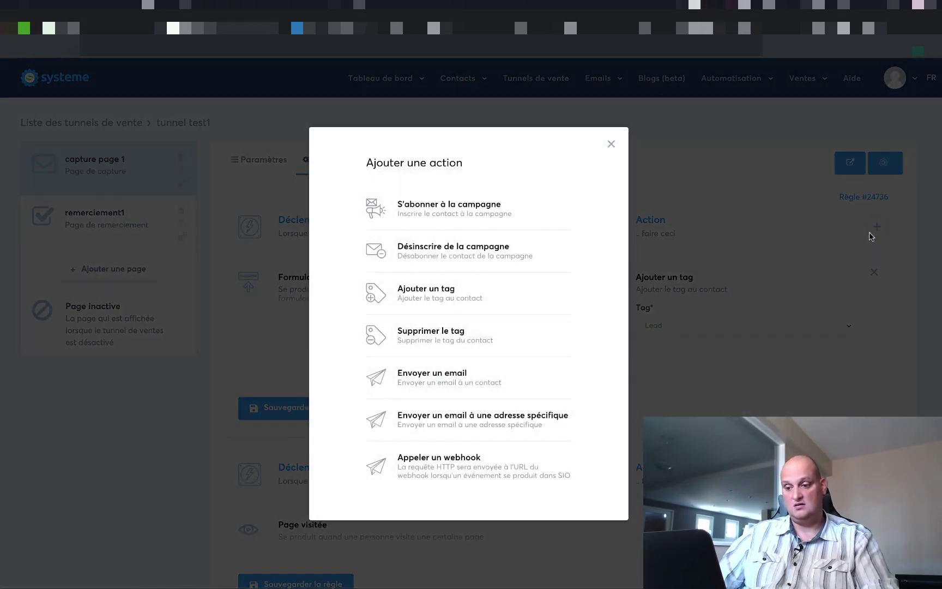
{"action": "left_click", "coordinate": [446, 381]}
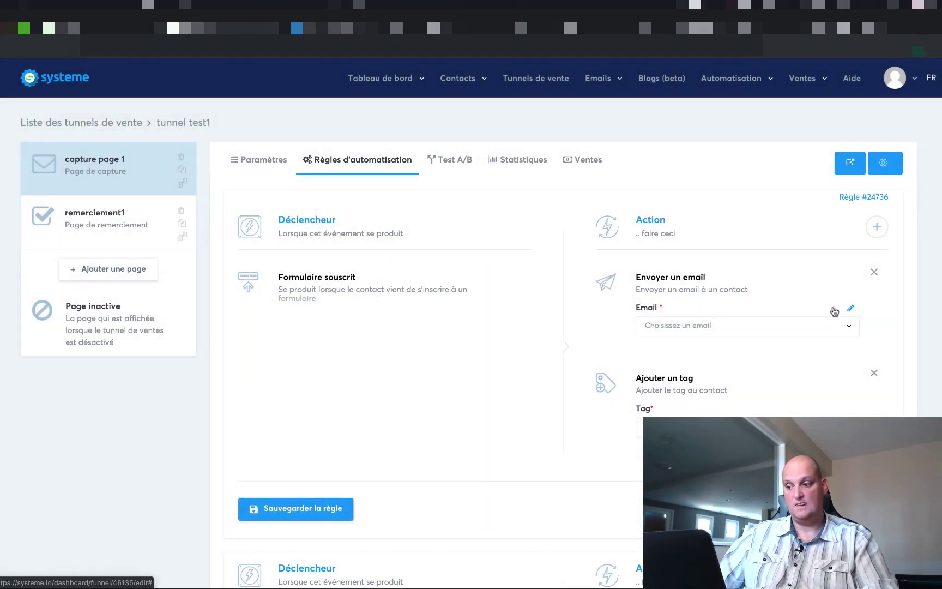
{"action": "left_click", "coordinate": [833, 310]}
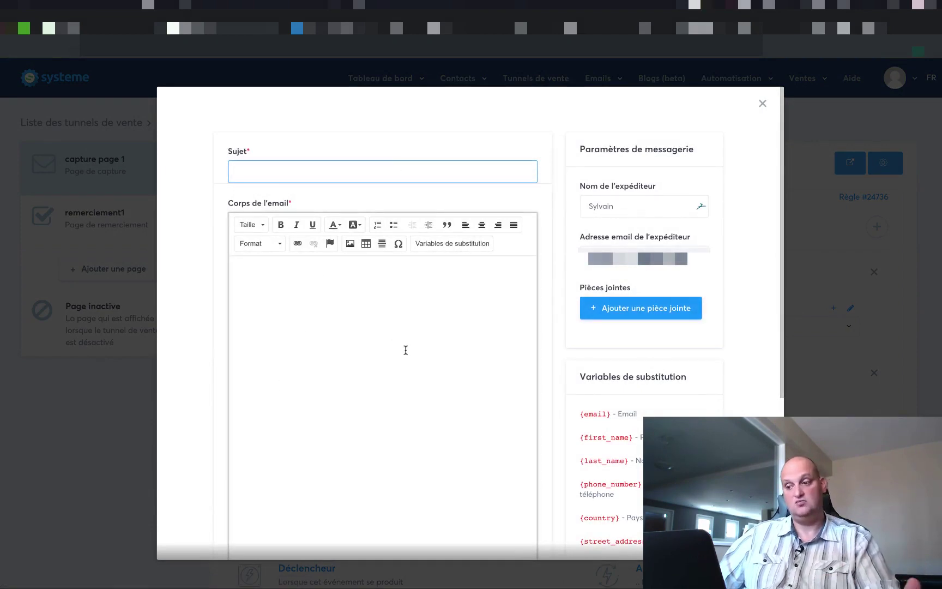
{"action": "scroll", "coordinate": [382, 349], "scroll_direction": "down", "scroll_amount": 3}
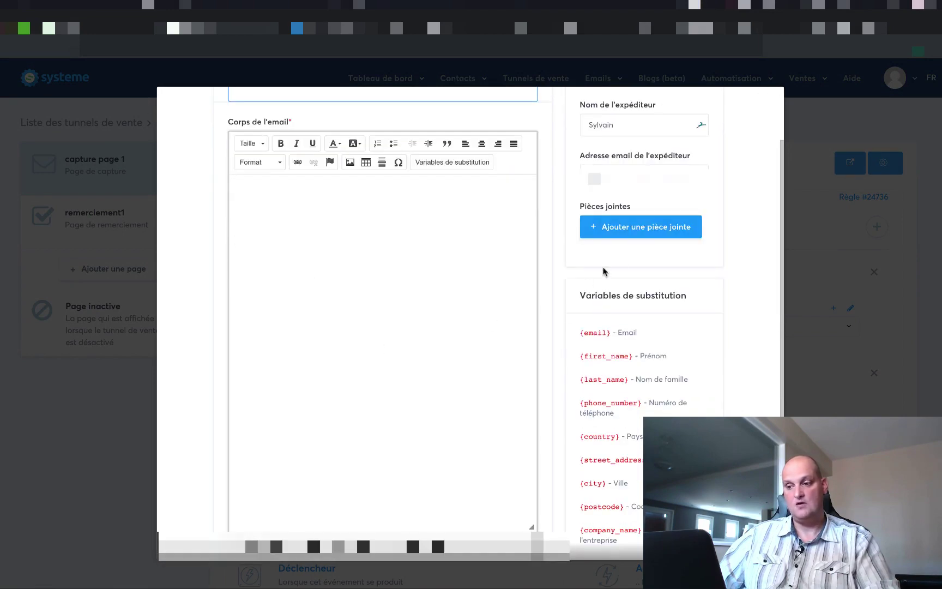
{"action": "scroll", "coordinate": [385, 275], "scroll_direction": "down", "scroll_amount": 2}
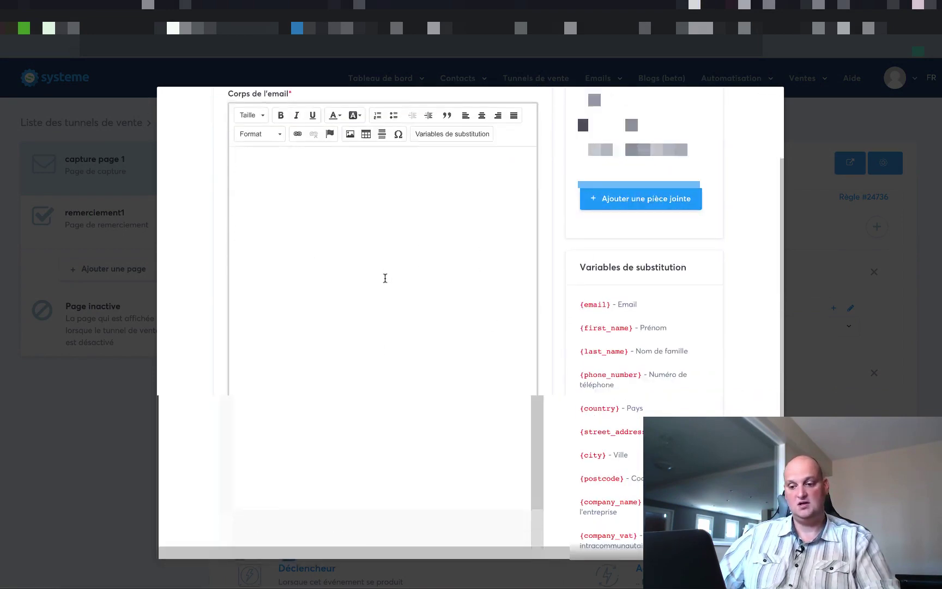
{"action": "scroll", "coordinate": [485, 323], "scroll_direction": "up", "scroll_amount": 5}
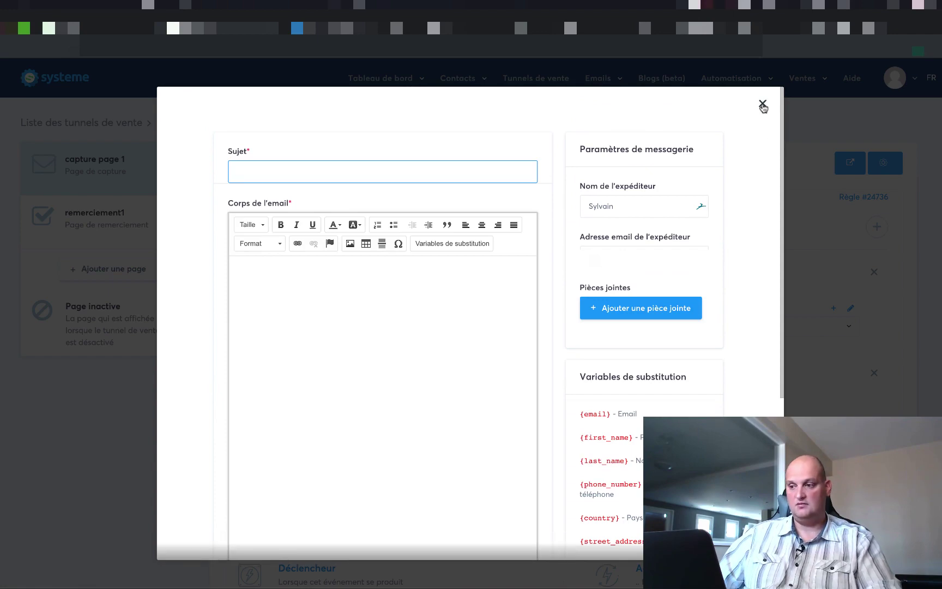
{"action": "left_click", "coordinate": [763, 105]}
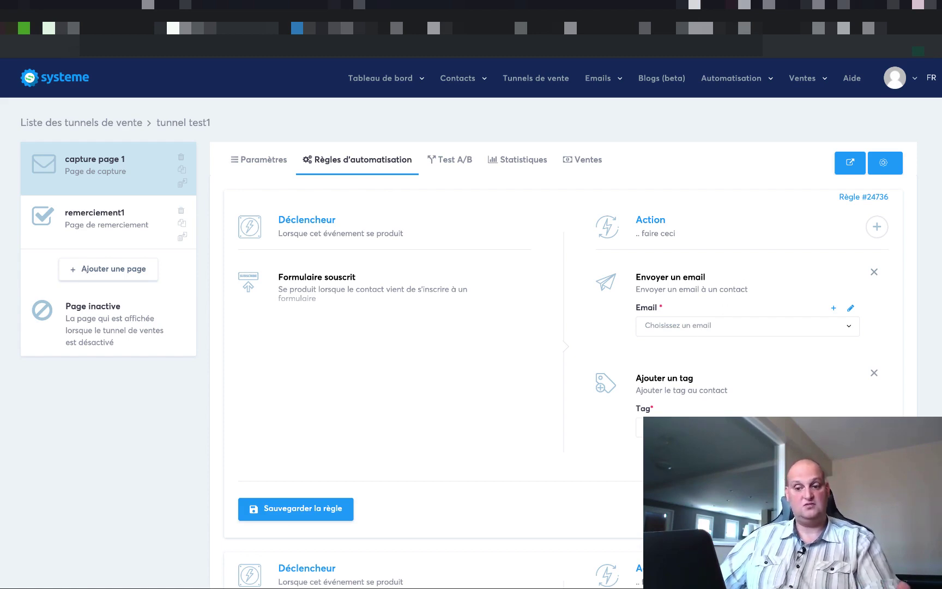
Step: Save the Formulaire souscrit rule and reopen the settings of capture page 1
{"action": "left_click", "coordinate": [337, 509]}
{"action": "left_click", "coordinate": [82, 174]}
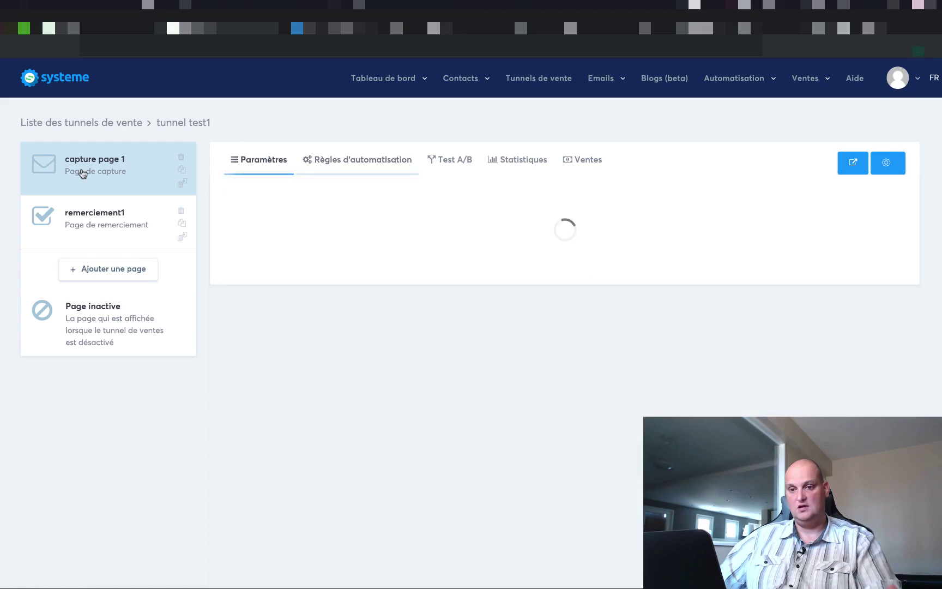